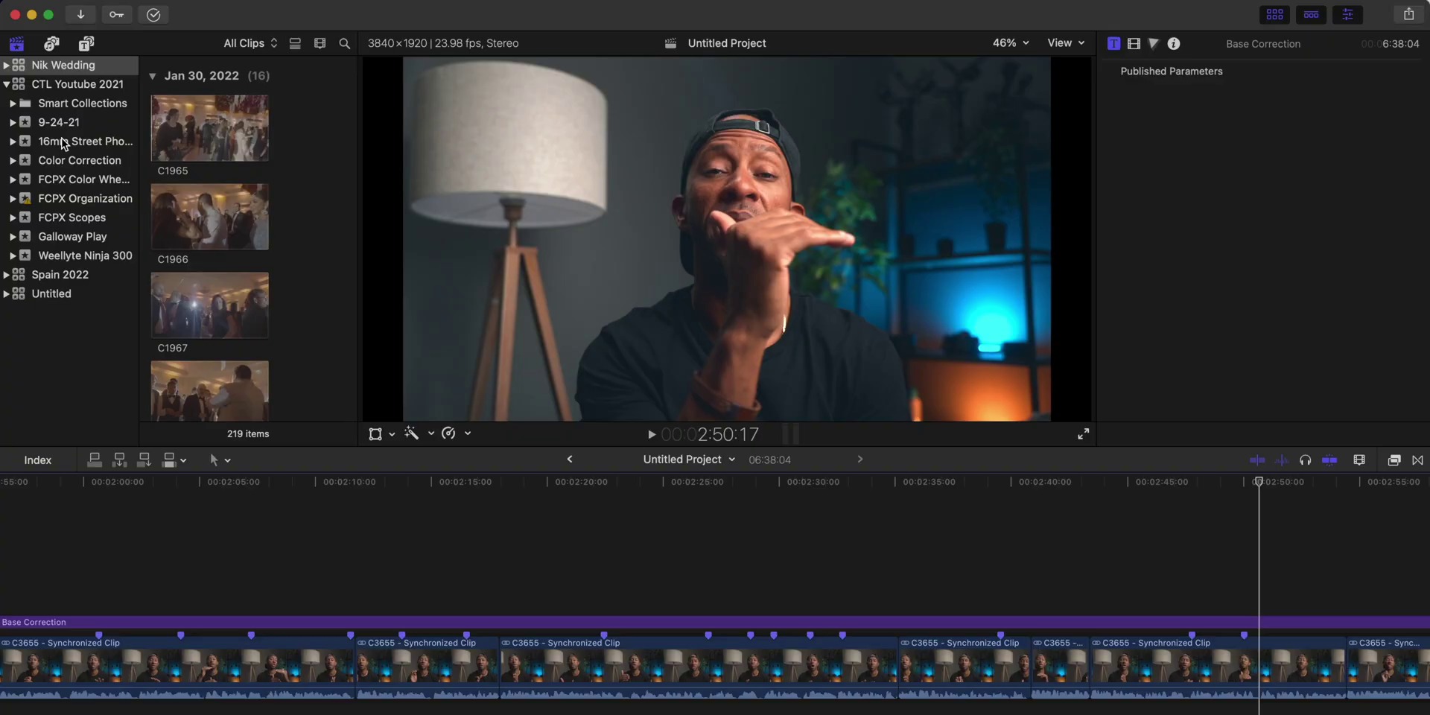
Select the 16mm Street Trailer project, preview the Sigma 16mm clip, and expand CTL Youtube 2021's events
scroll(187, 109, "up", 5)
left_click(187, 109)
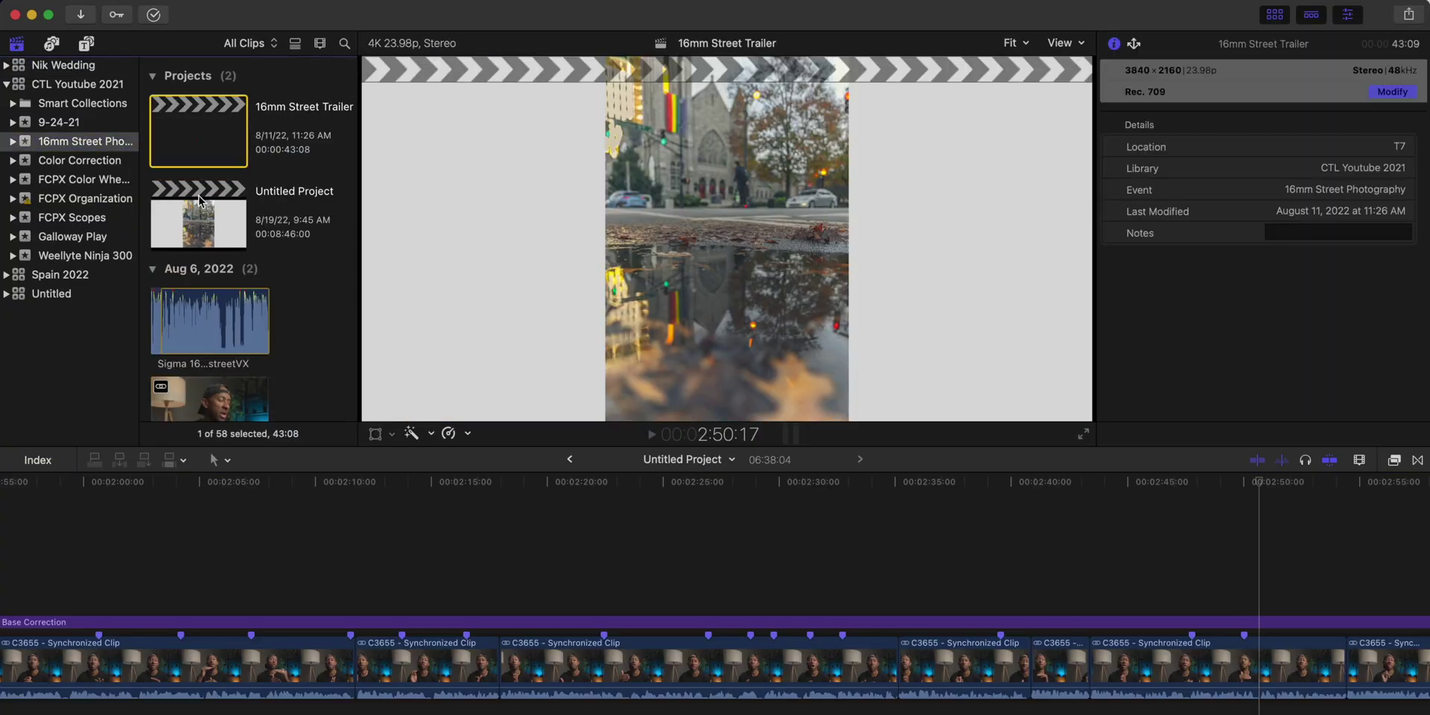
left_click(220, 323)
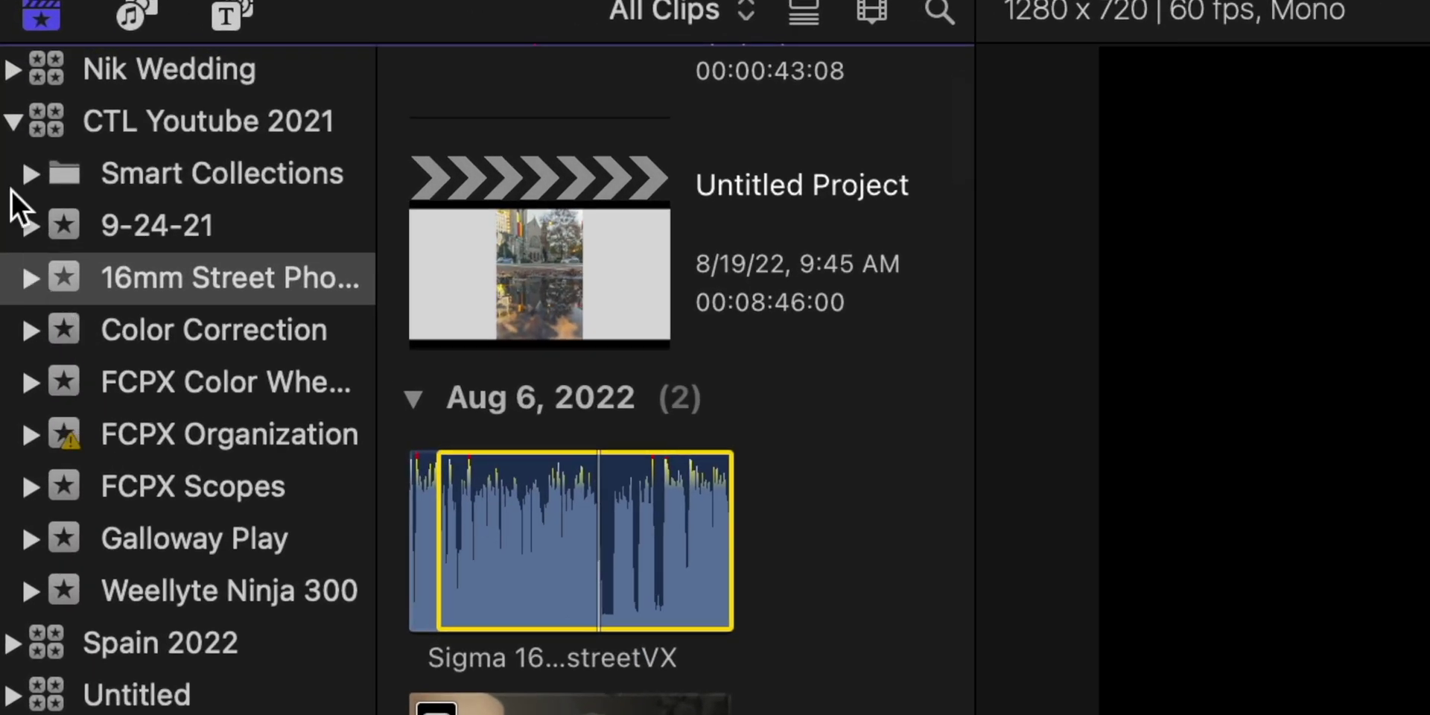
left_click(12, 122)
left_click(11, 173)
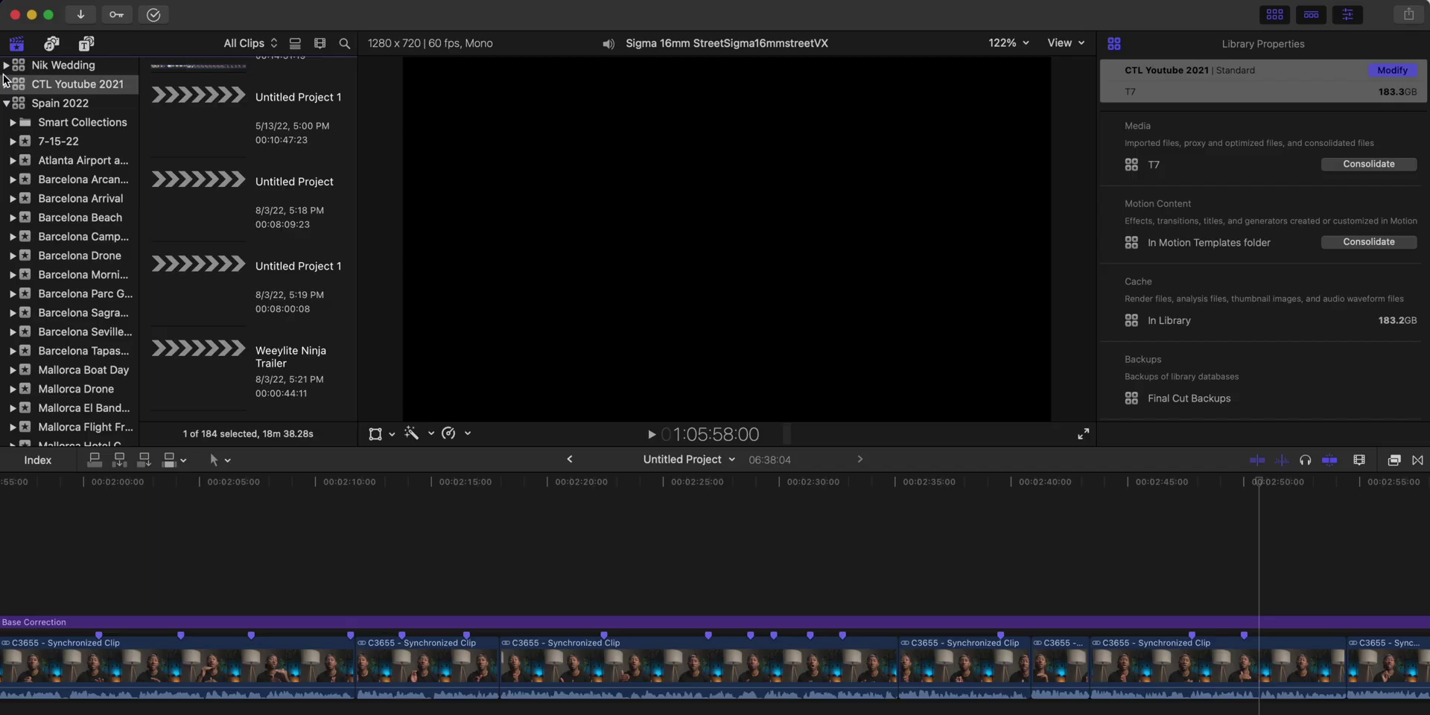
Check the Nik Wedding library, then show the 16mm Street Photography event's project and clips
left_click(15, 65)
left_click(6, 65)
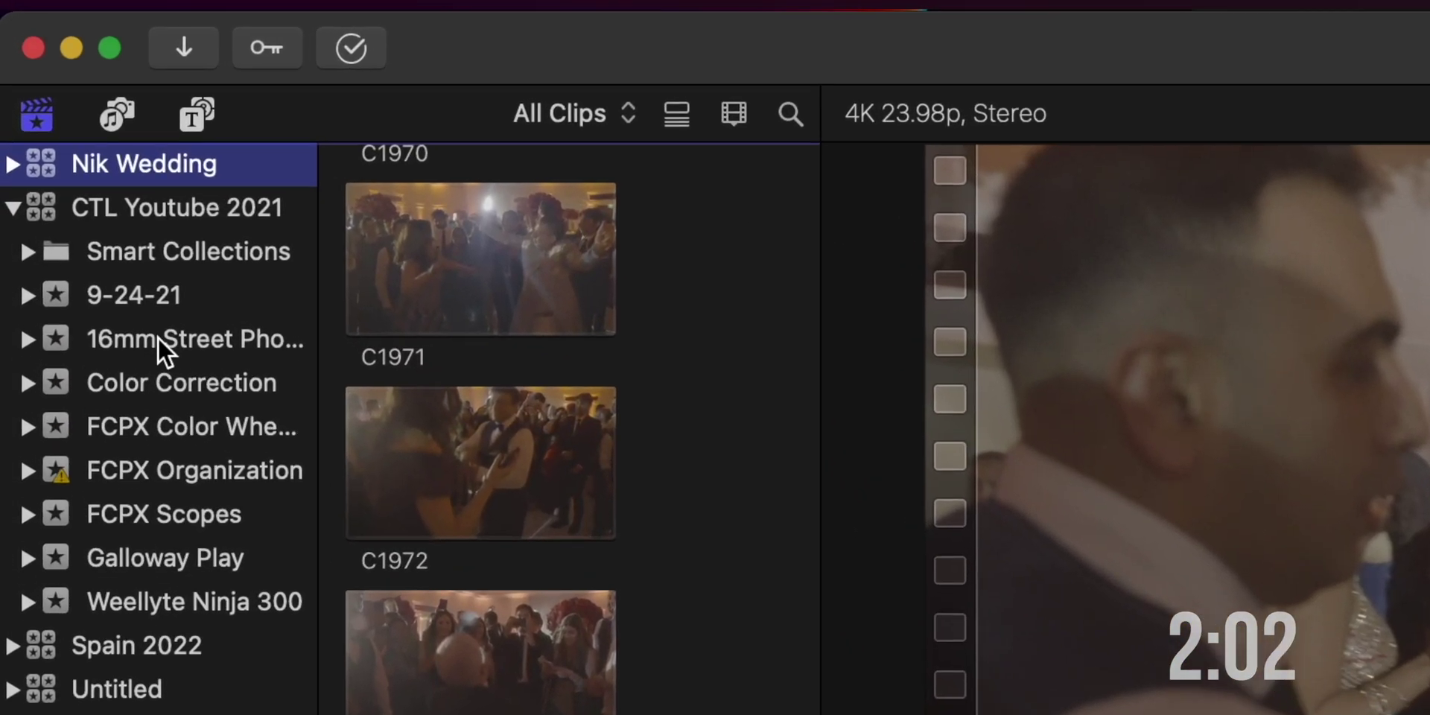
left_click(145, 295)
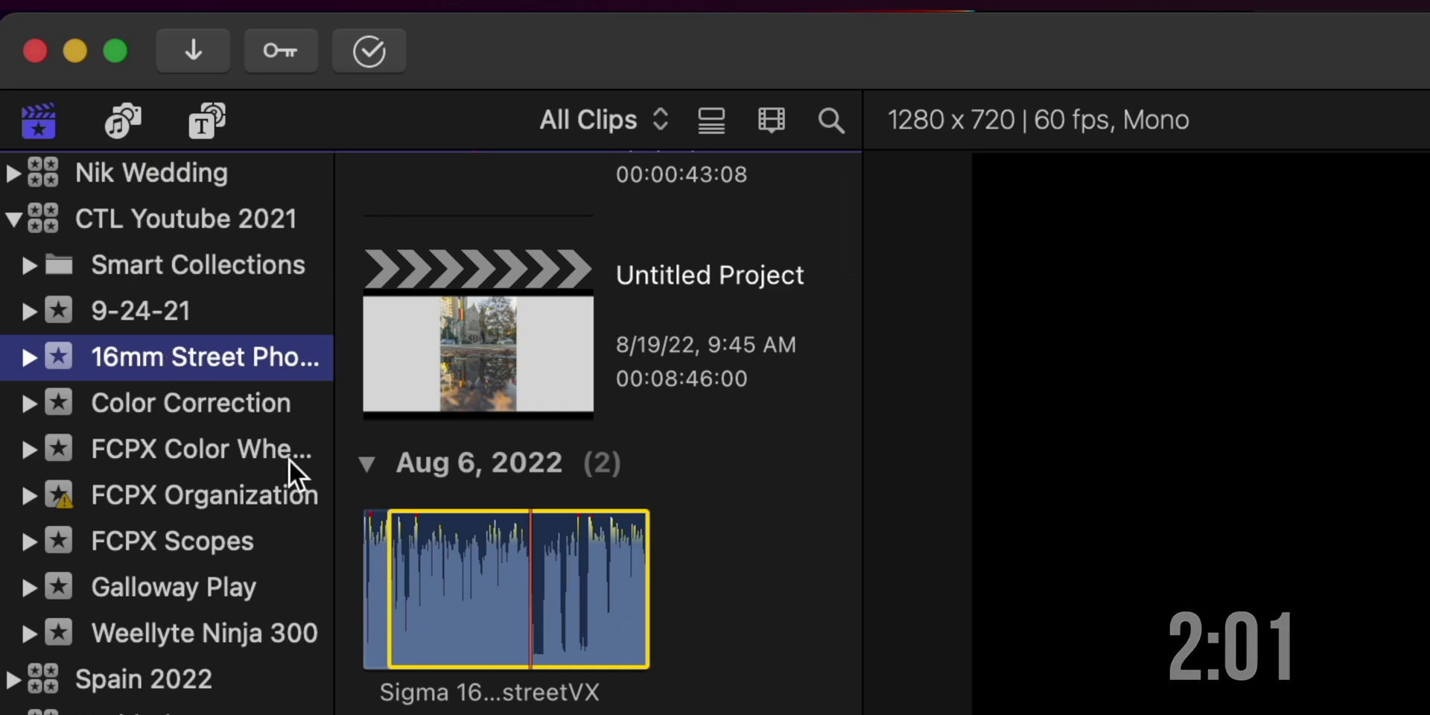
scroll(502, 527, "down", 20)
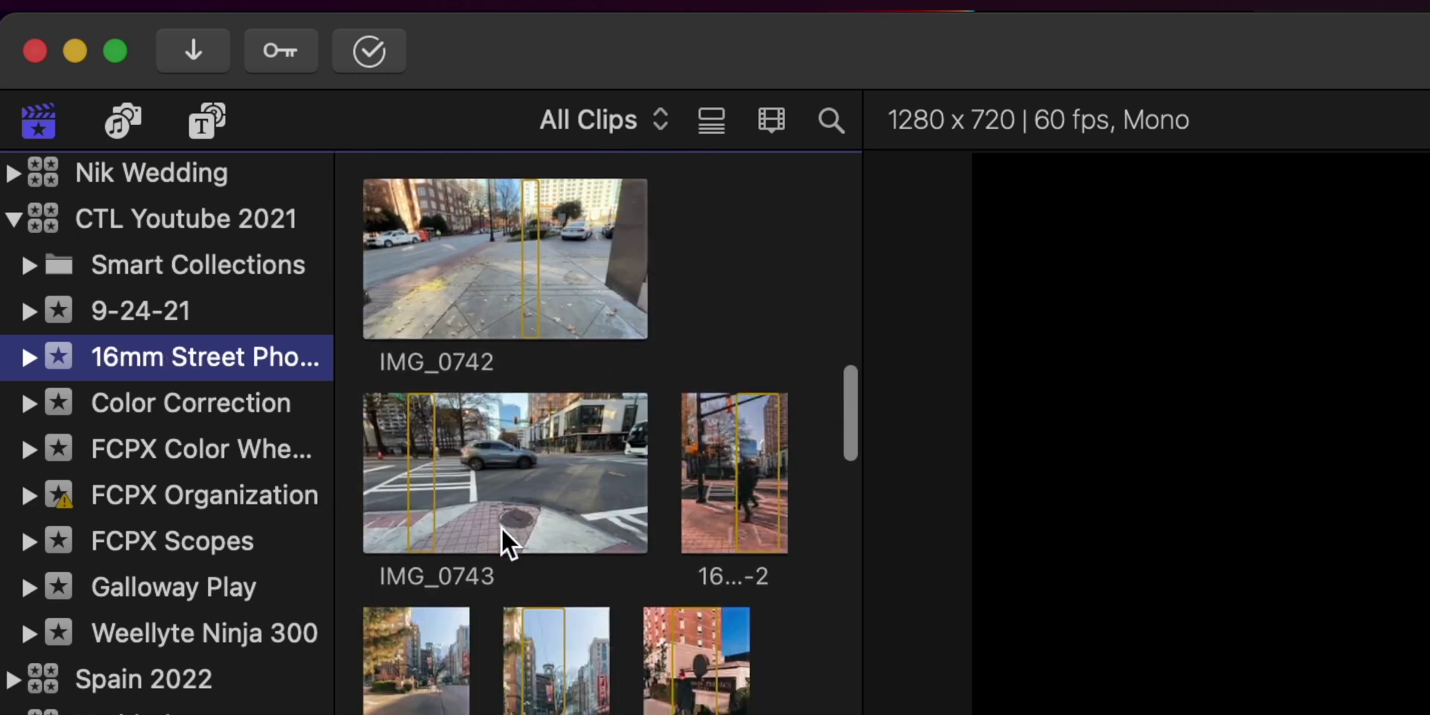
scroll(502, 527, "down", 15)
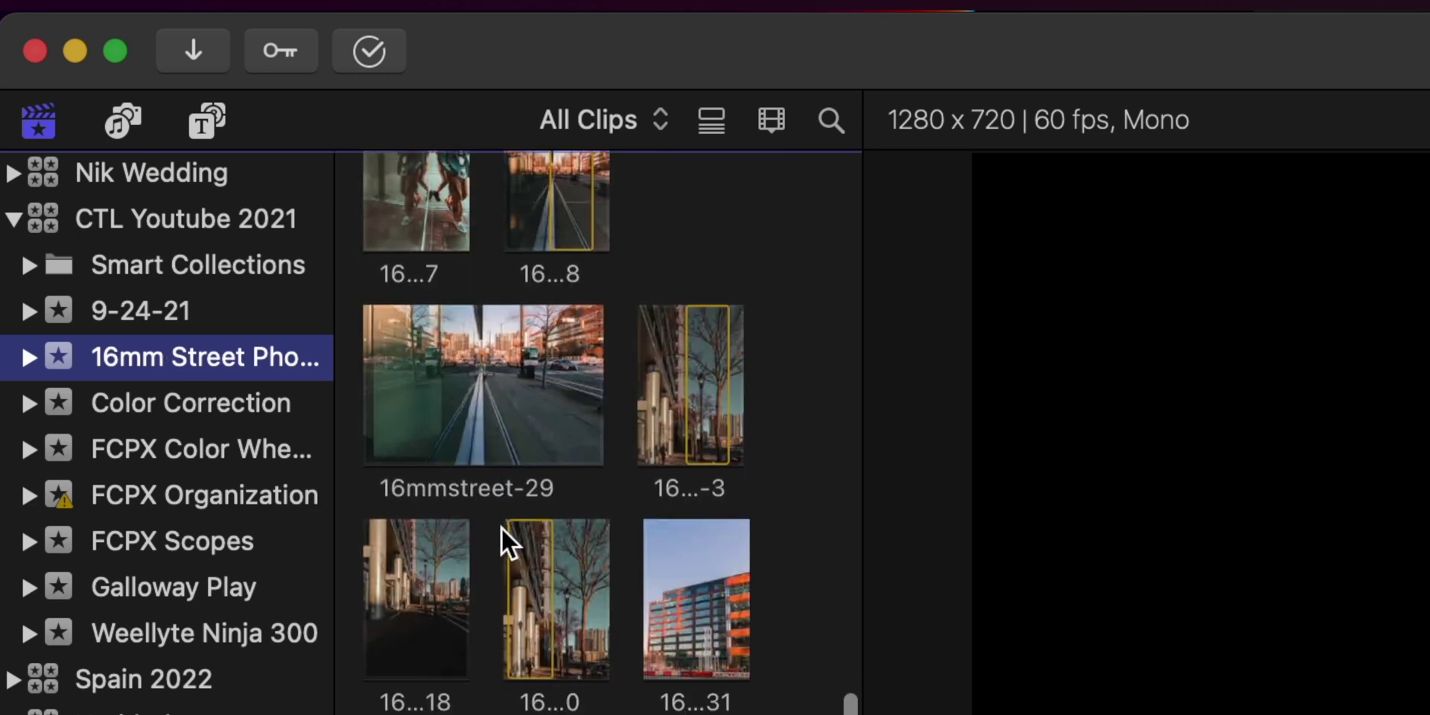
Expand the Spain 2022 library to list its events
left_click(12, 679)
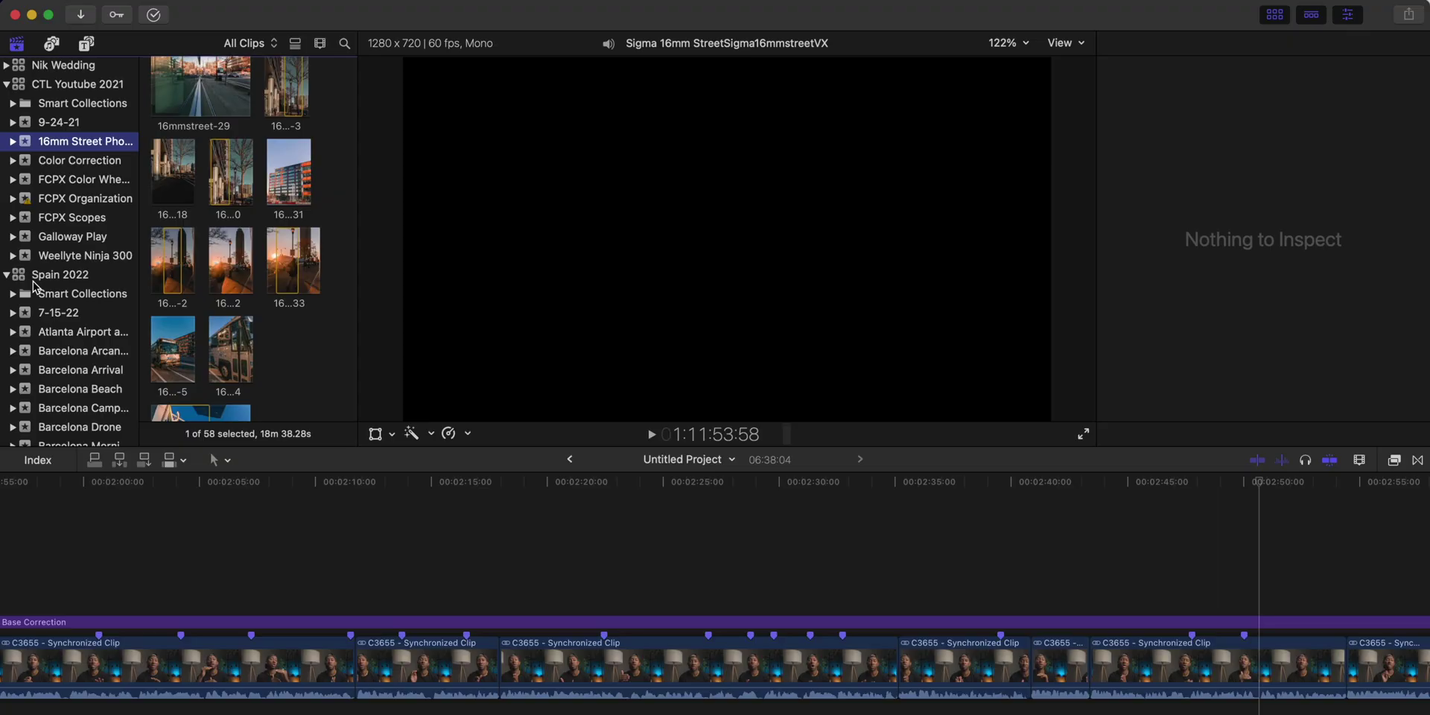
scroll(34, 287, "down", 8)
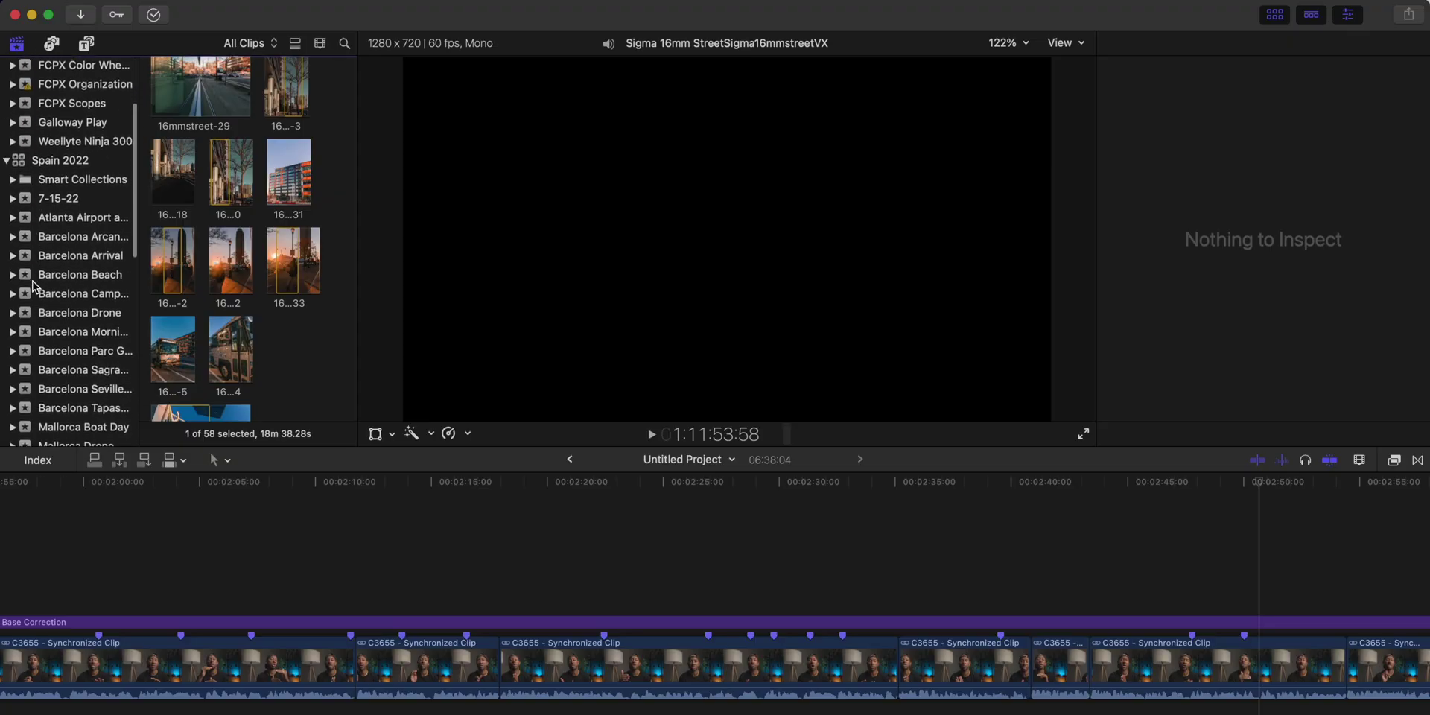
scroll(34, 287, "down", 14)
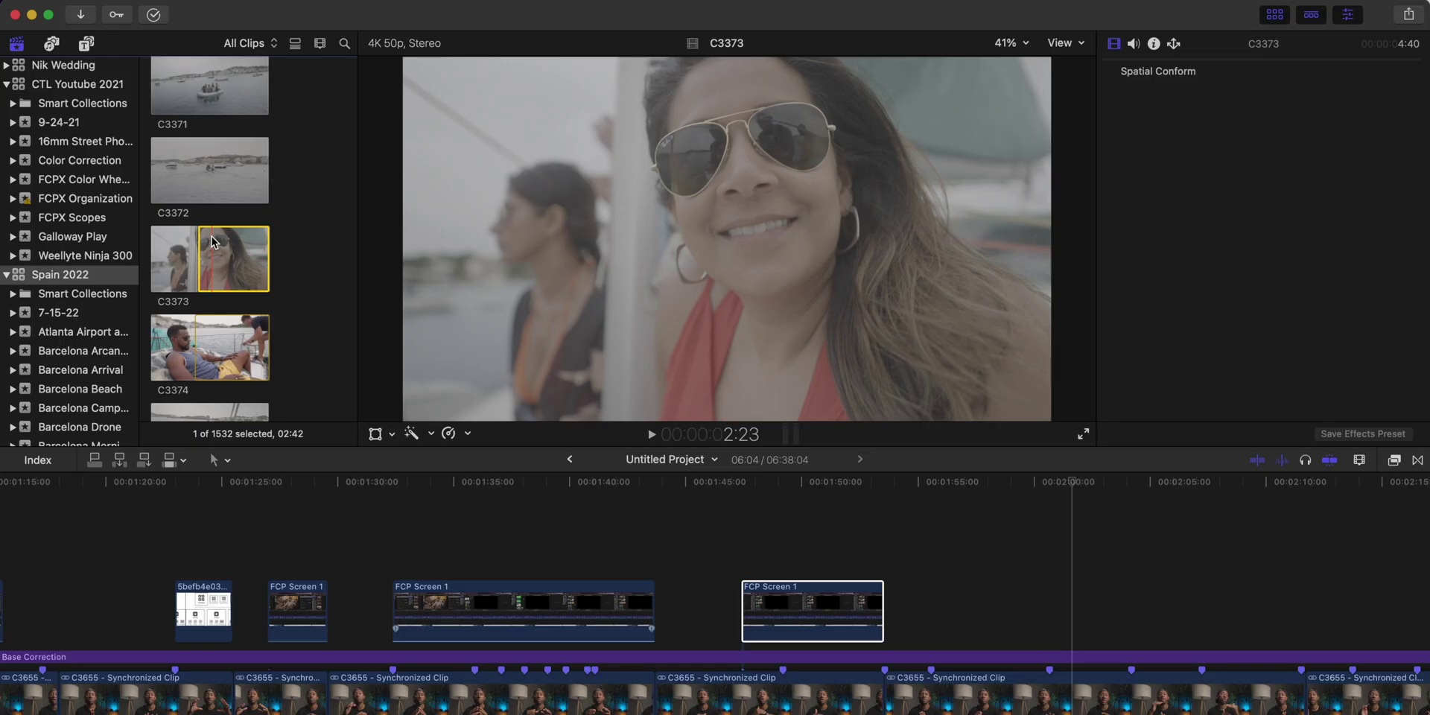
Start renaming the 7-15-22 event, then select the FCPX Scopes event
key("super+i")
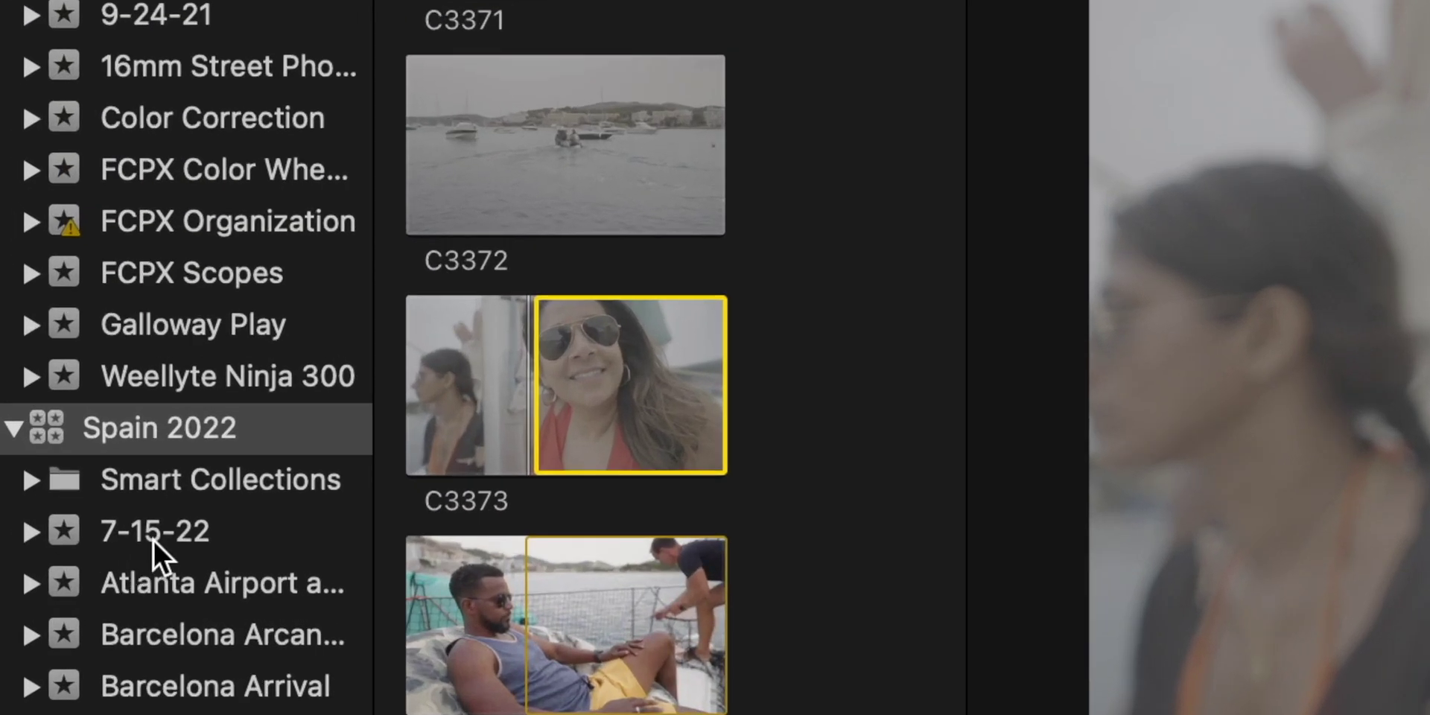
left_click(154, 535)
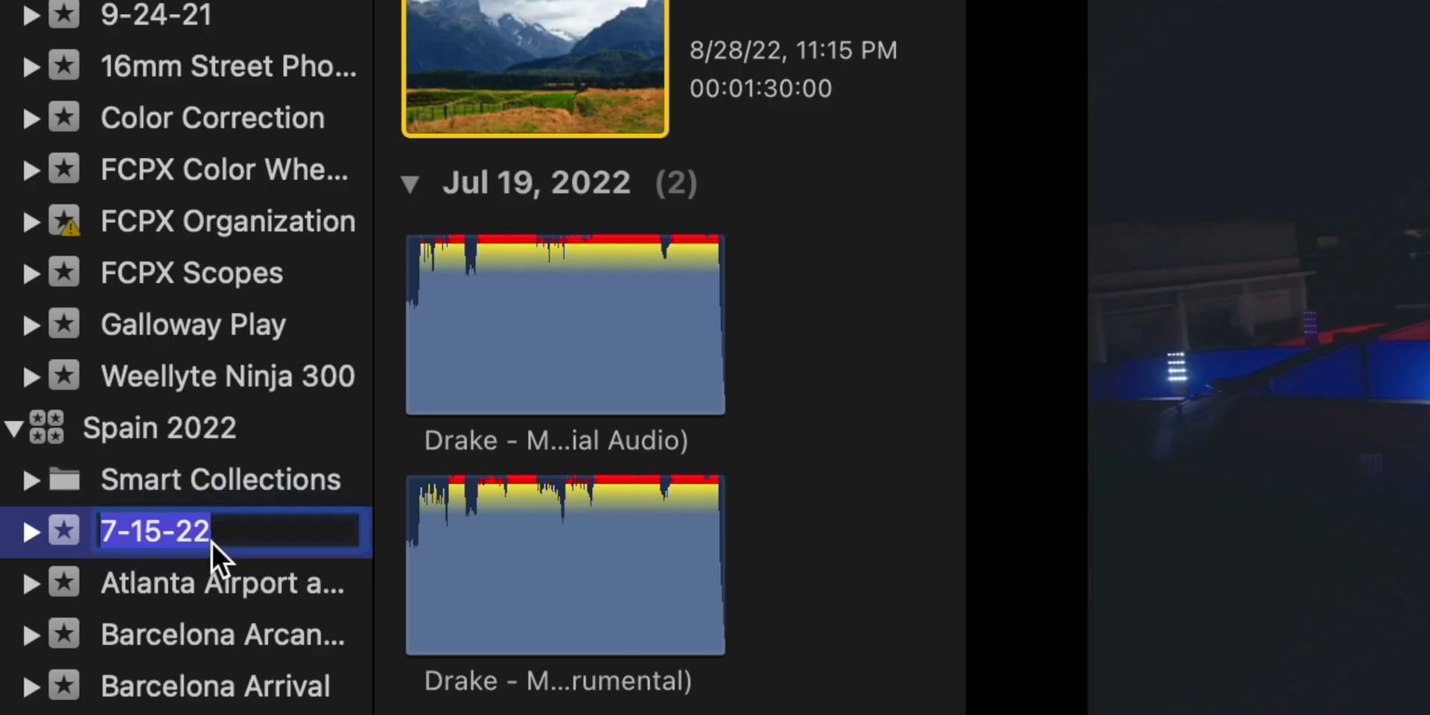
type("S")
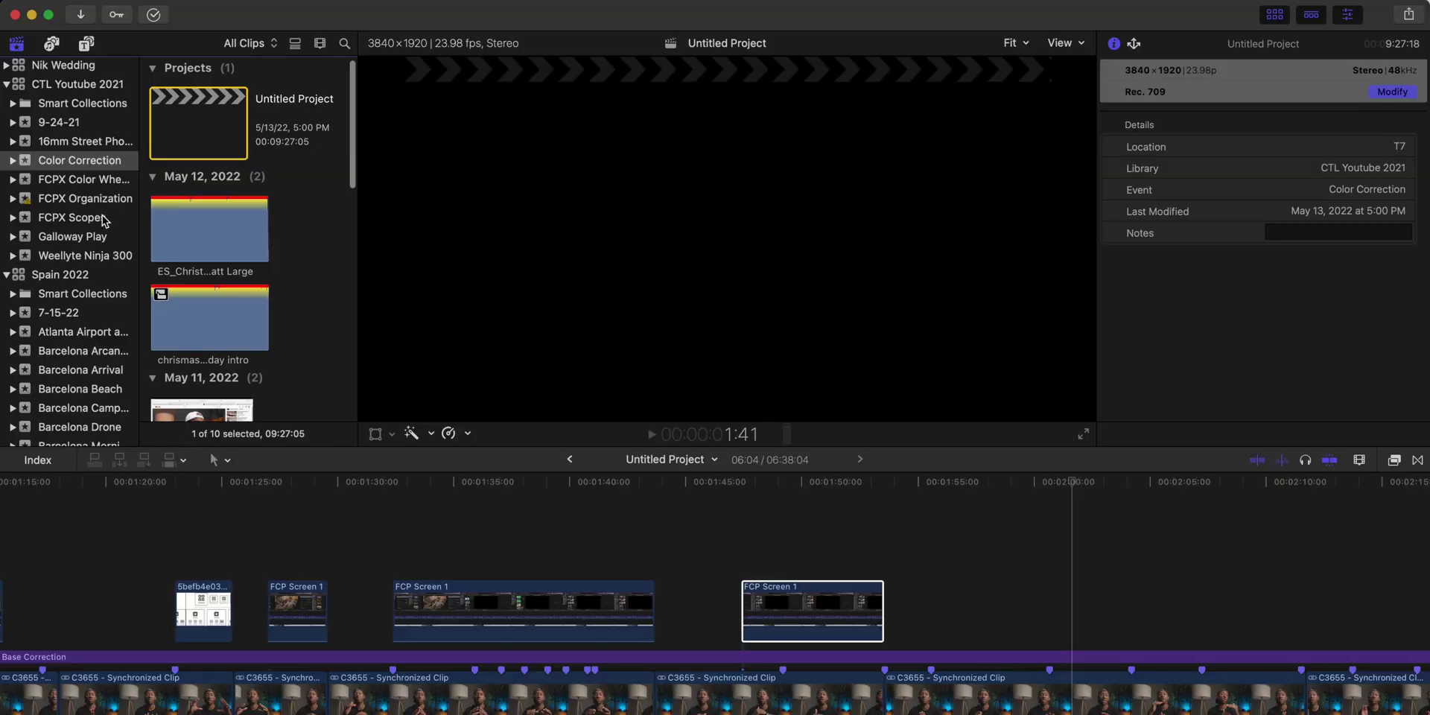
left_click(99, 220)
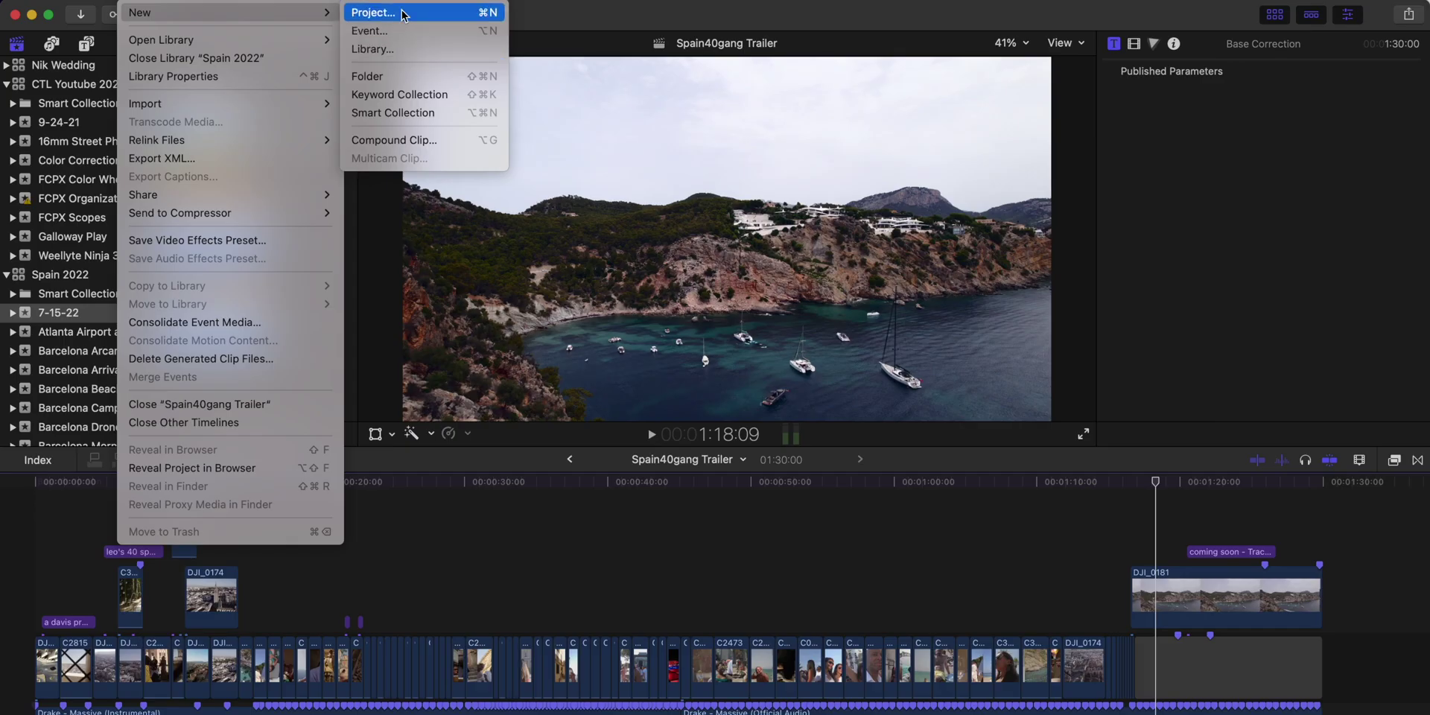
Create a 4K 3840x2160 23.98p Untitled Project in the 7-15-22 event
left_click(402, 13)
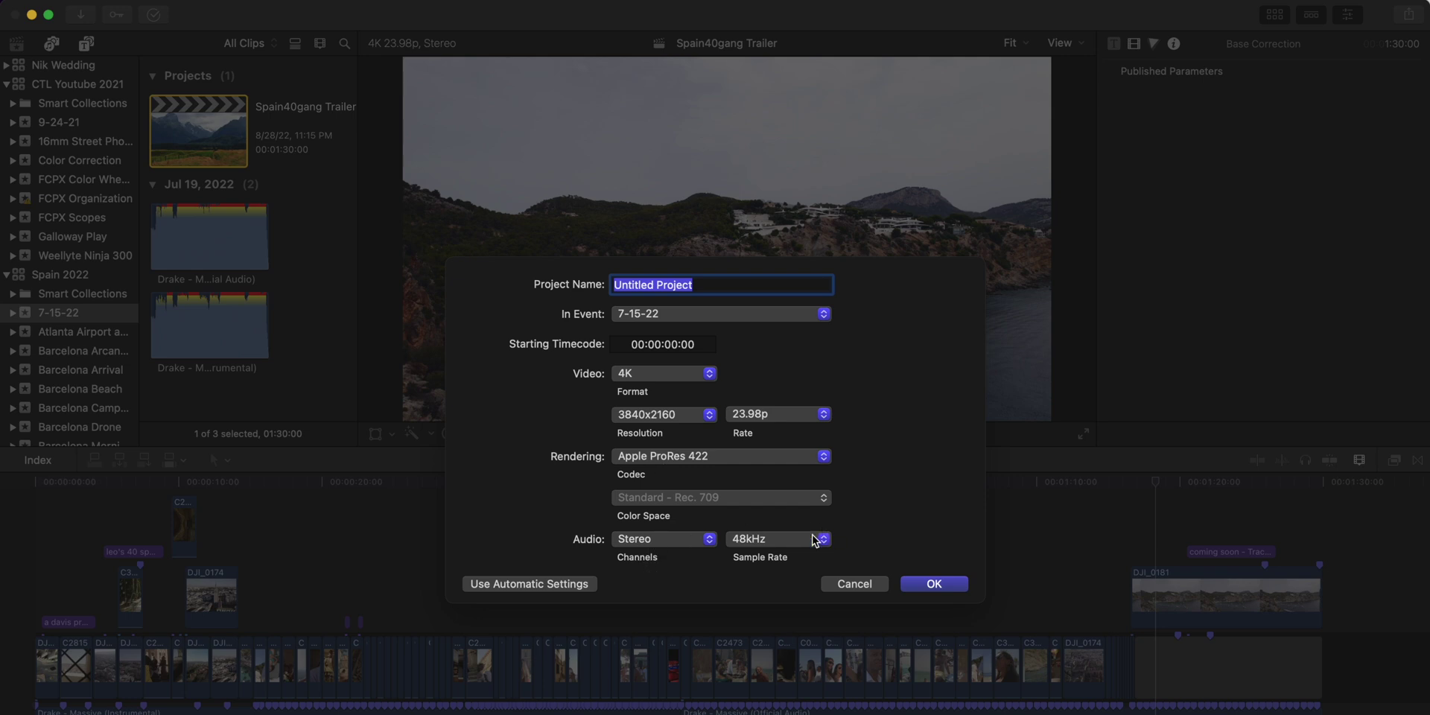
left_click(921, 580)
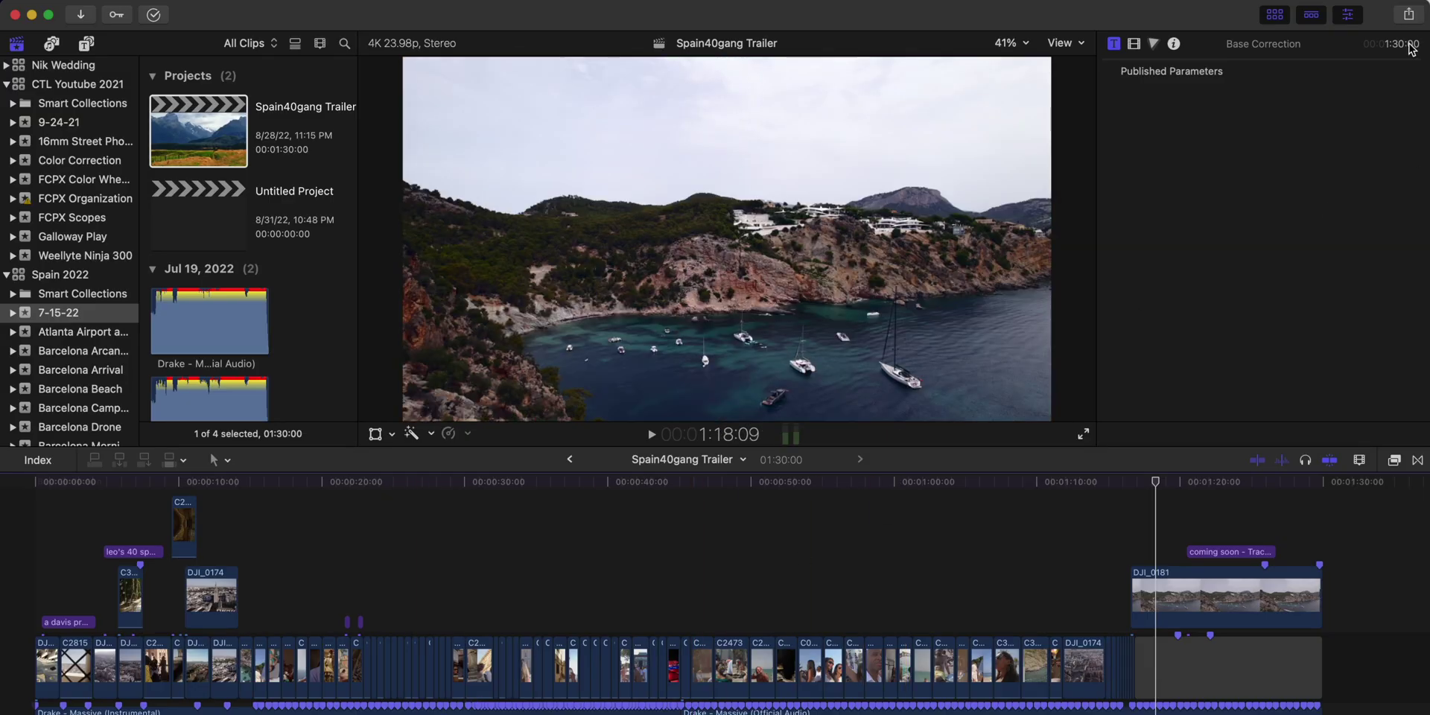
left_click(1409, 15)
left_click(94, 350)
left_click(196, 332)
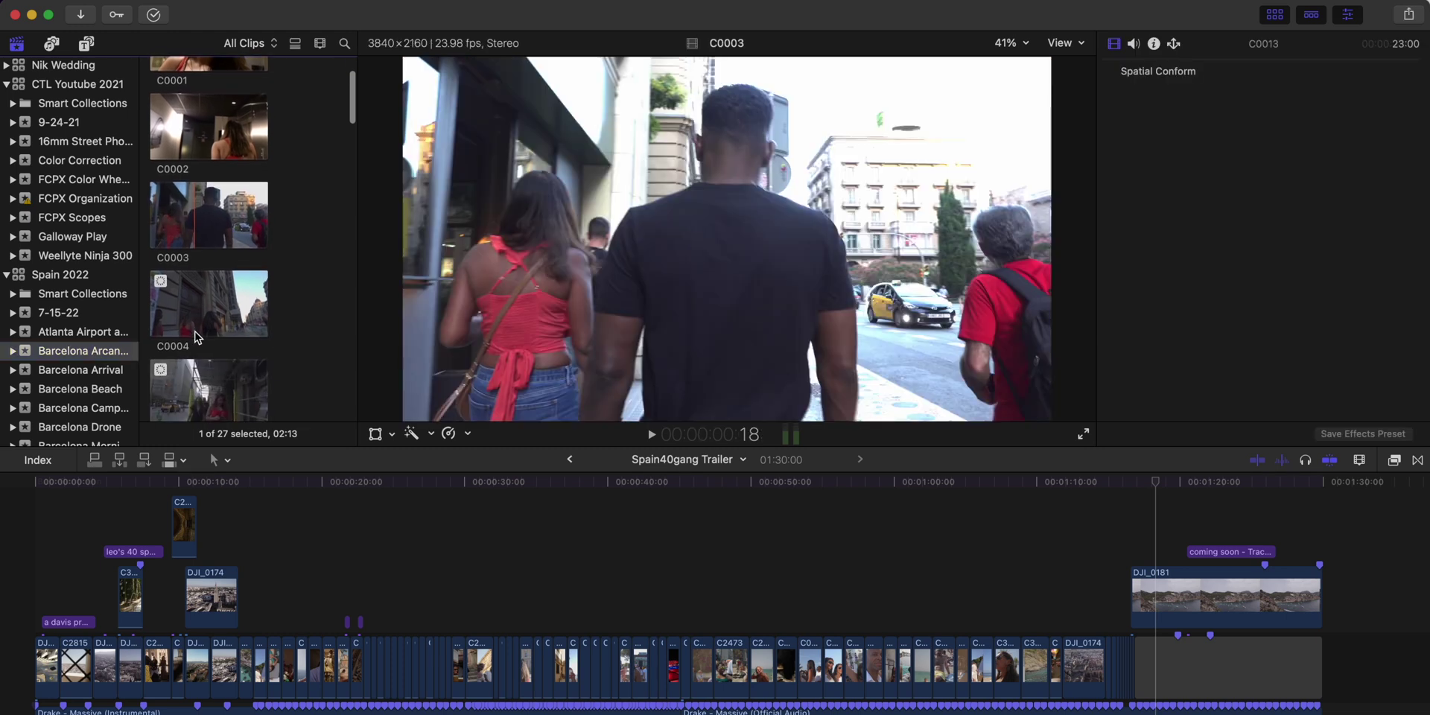
left_click(92, 391)
scroll(92, 396, "down", 3)
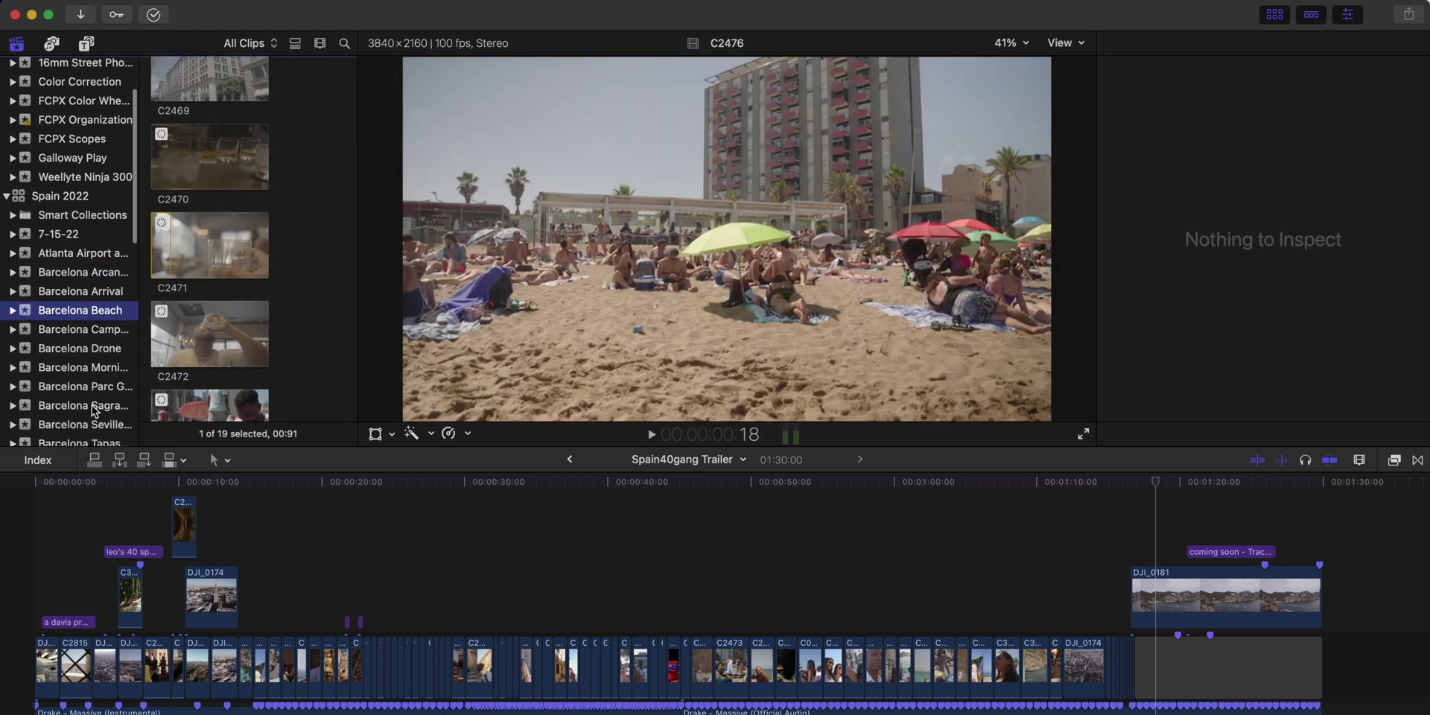
left_click(122, 406)
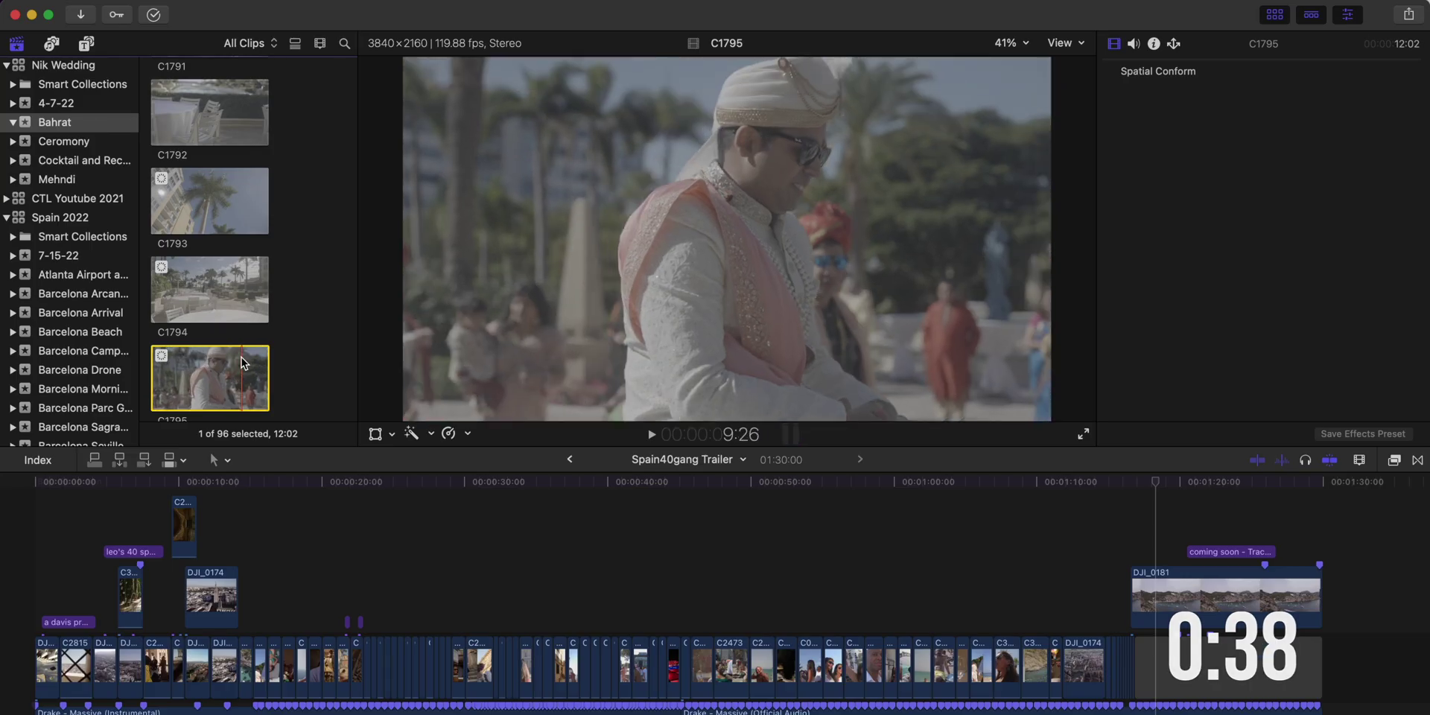
Tag clip C1795 with the keyword Groom
key("super+k")
type("Groom")
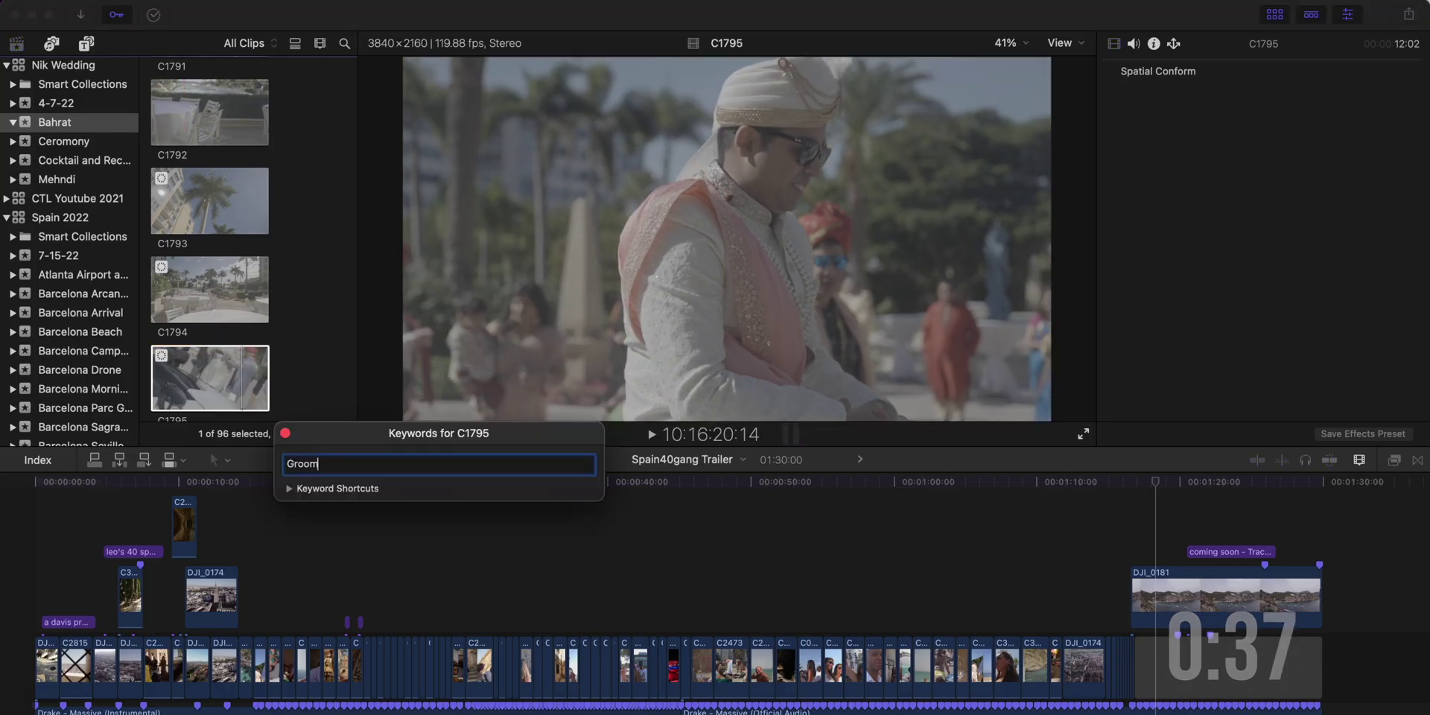
key("Return")
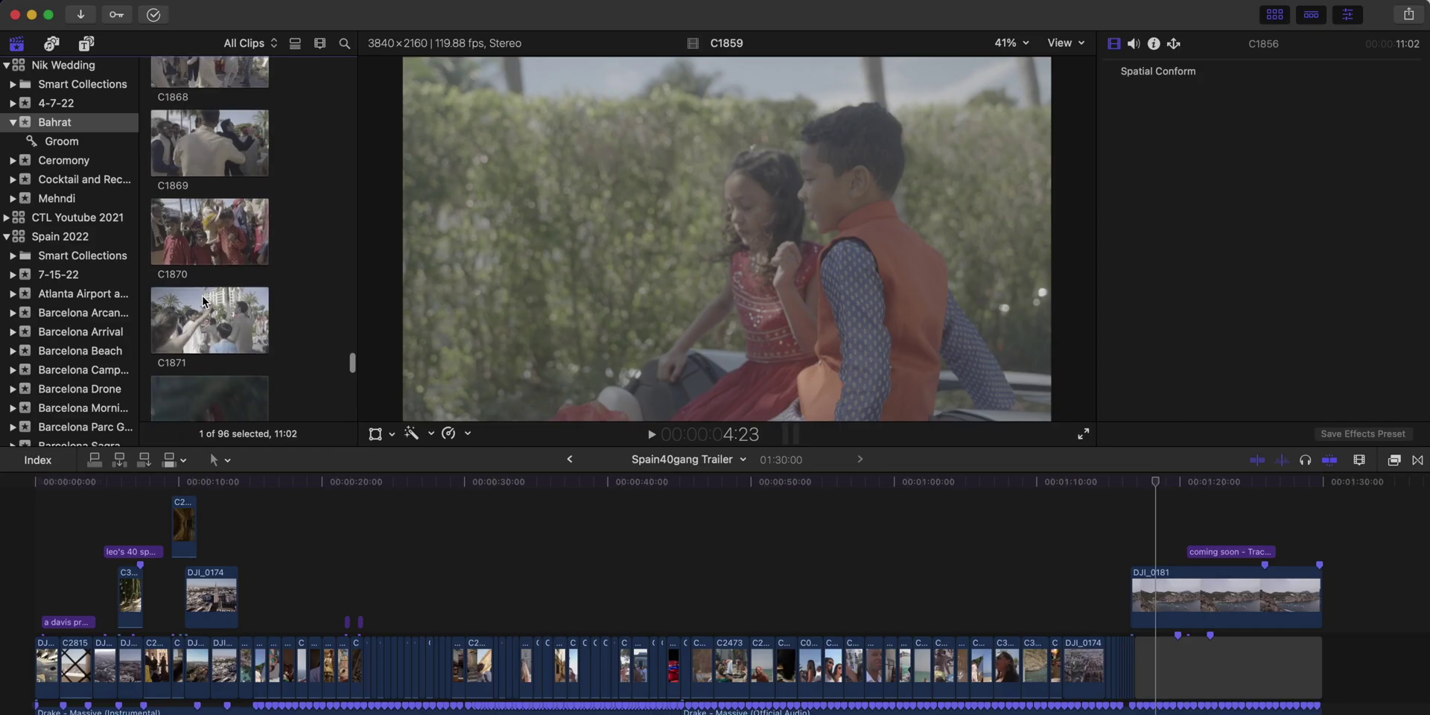
Show the clips in the Groom keyword collection
scroll(202, 297, "down", 10)
scroll(202, 300, "down", 10)
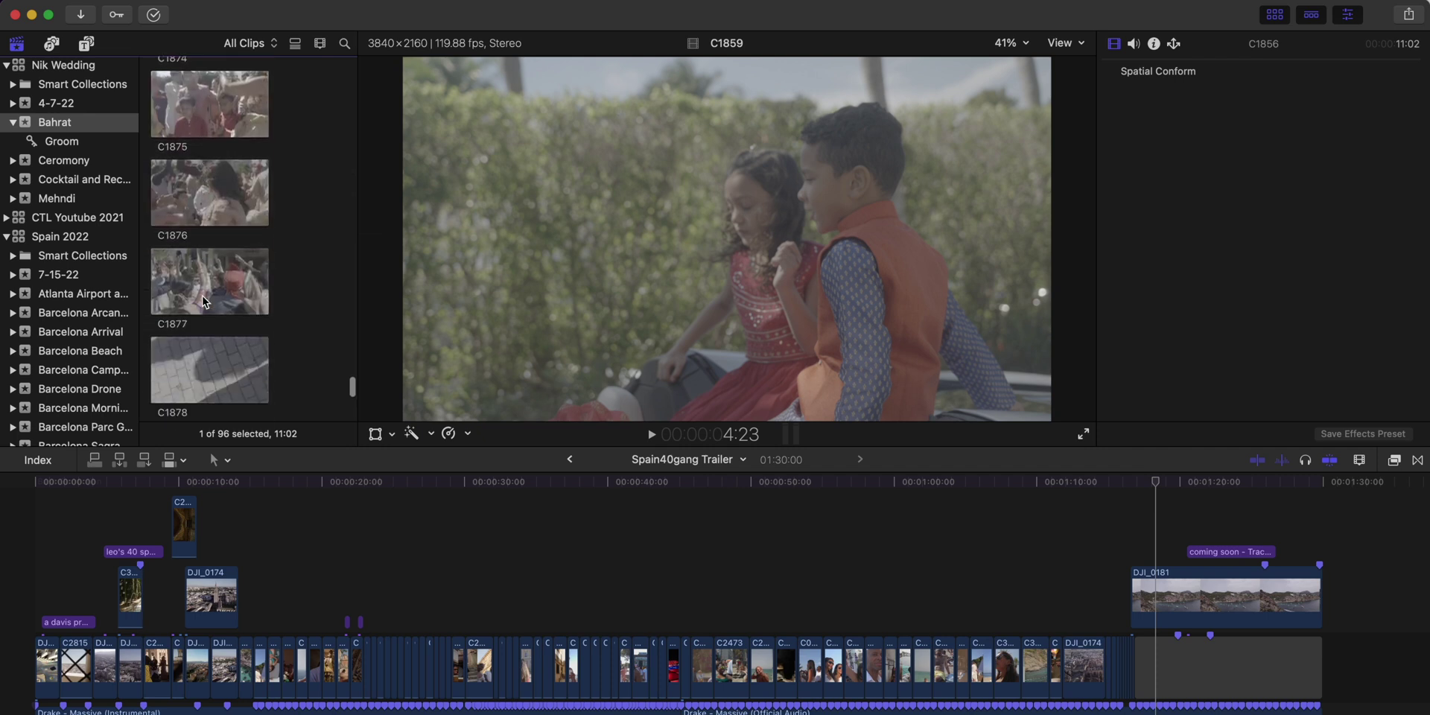
scroll(202, 300, "down", 8)
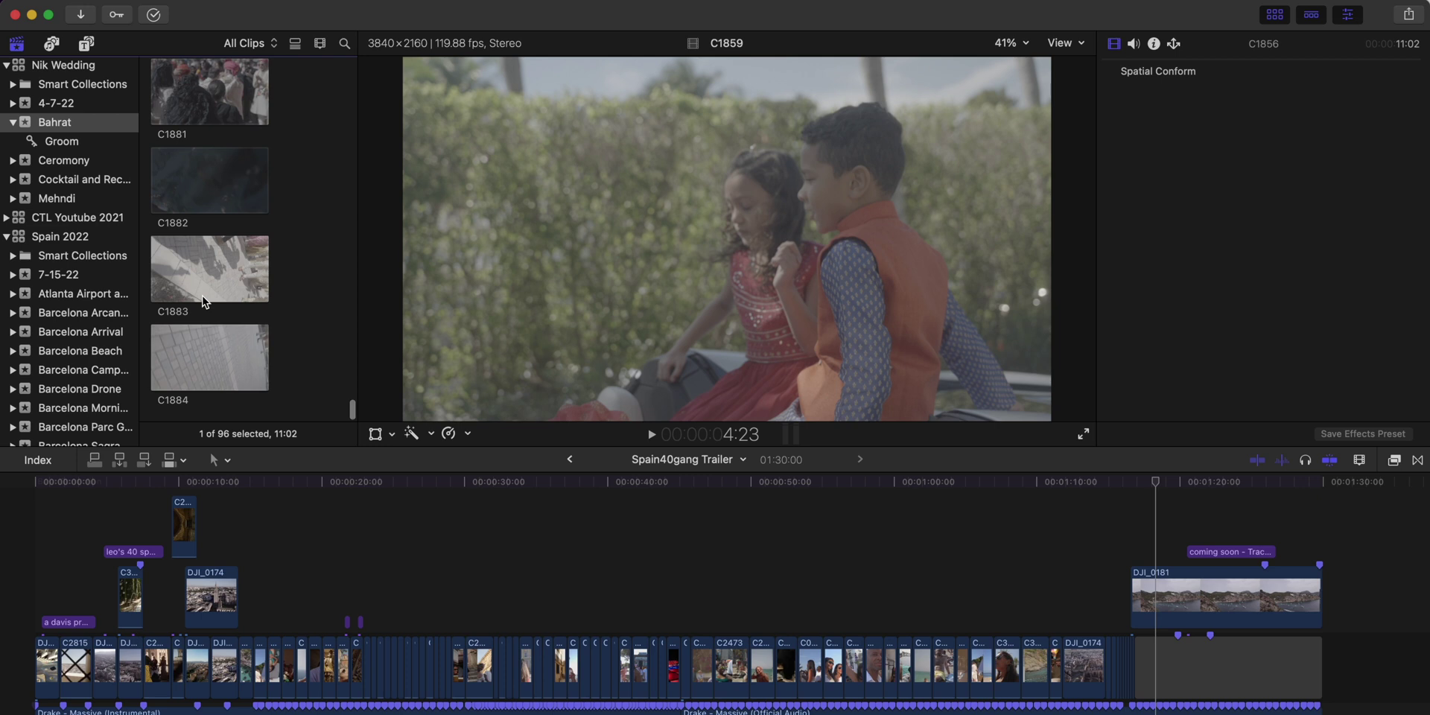
left_click(76, 146)
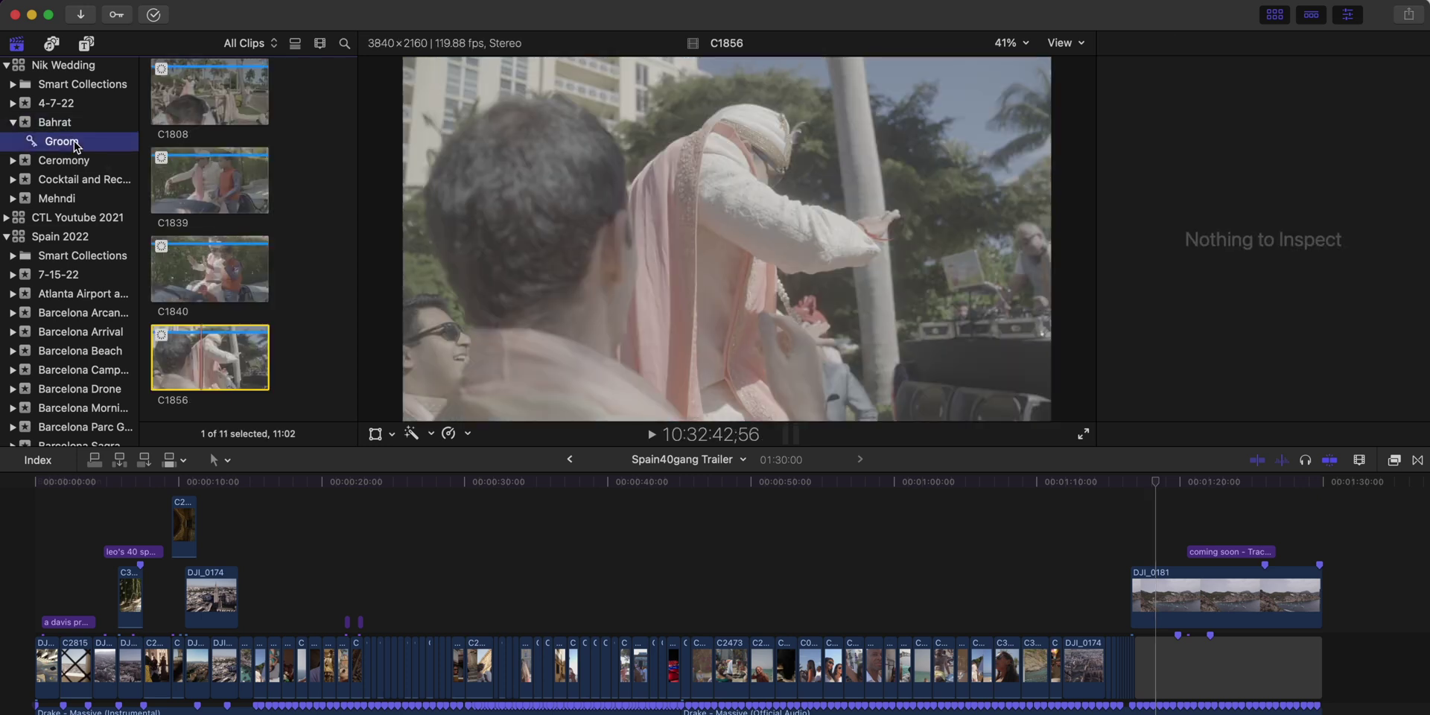
scroll(210, 158, "up", 10)
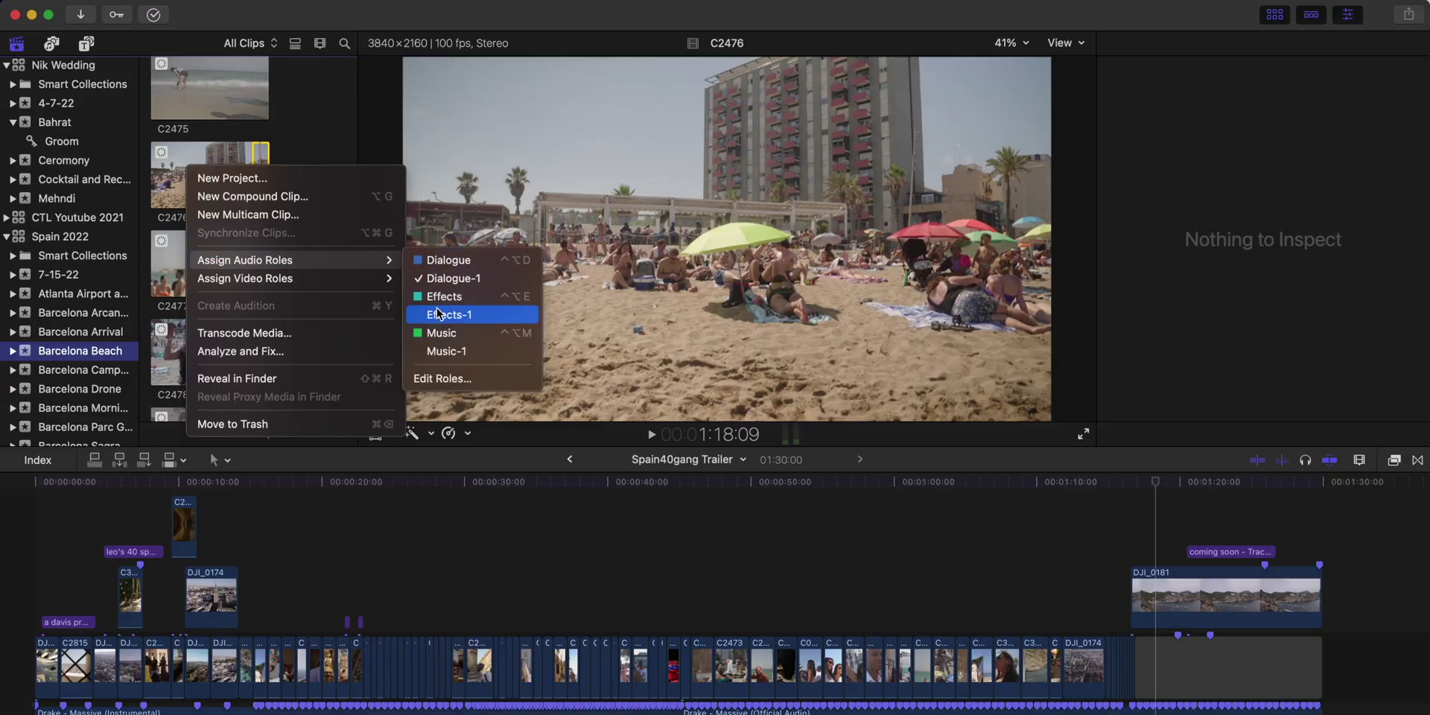
In Spain 2022's roles editor, add a trial video role and discard it
left_click(443, 380)
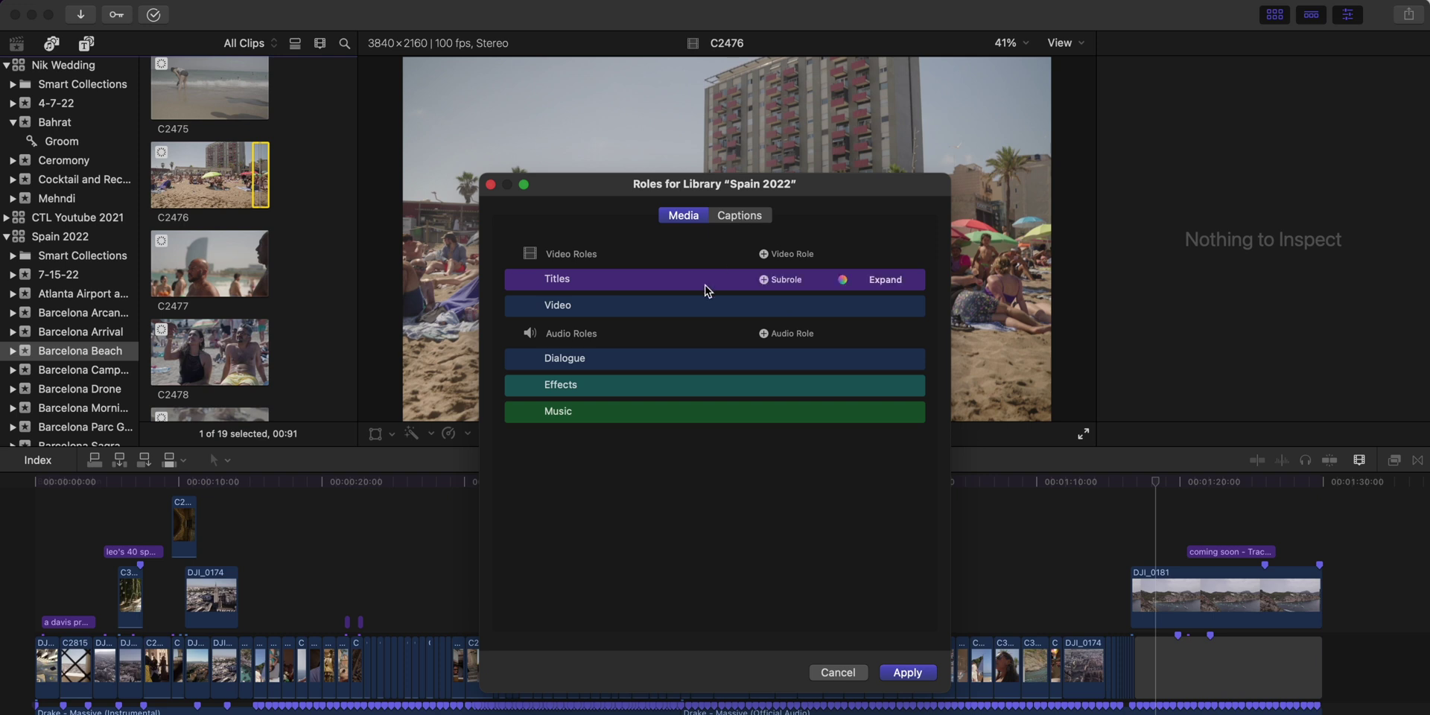
left_click(767, 257)
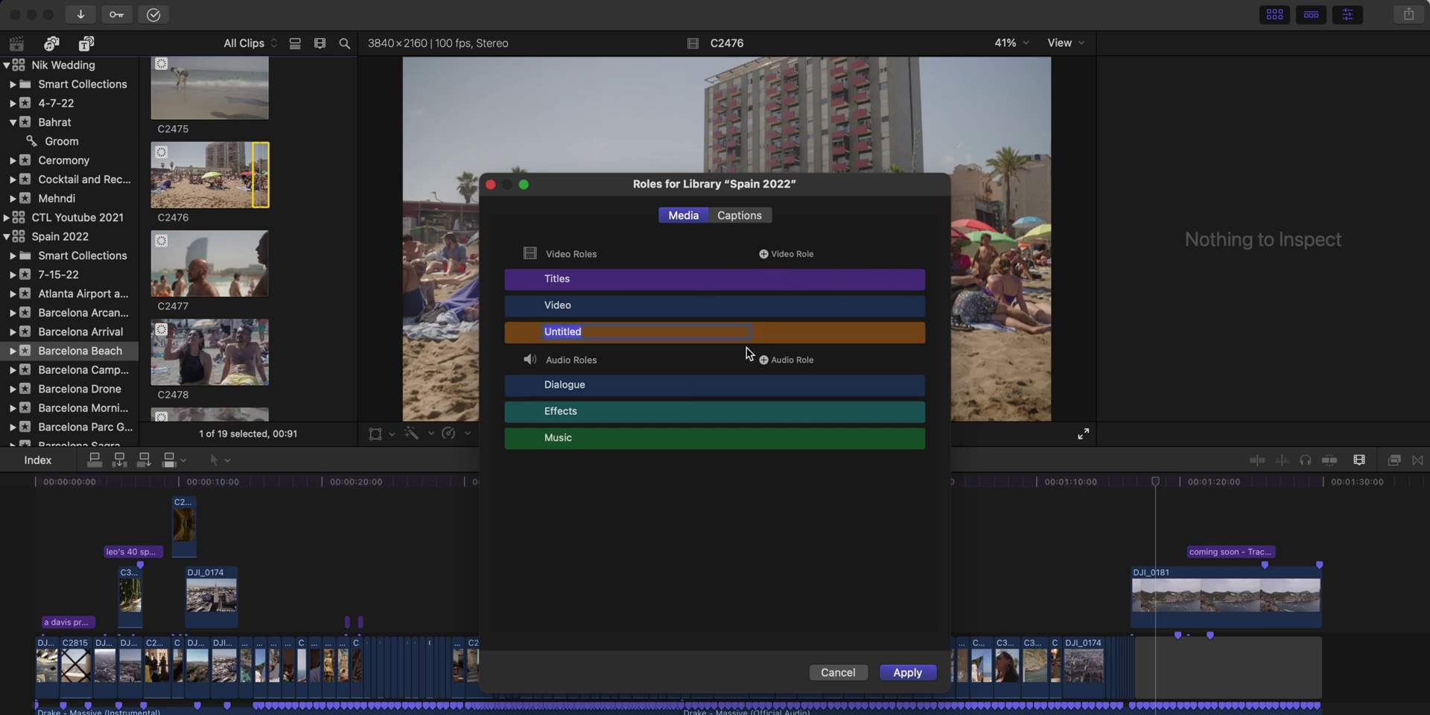
key("Escape")
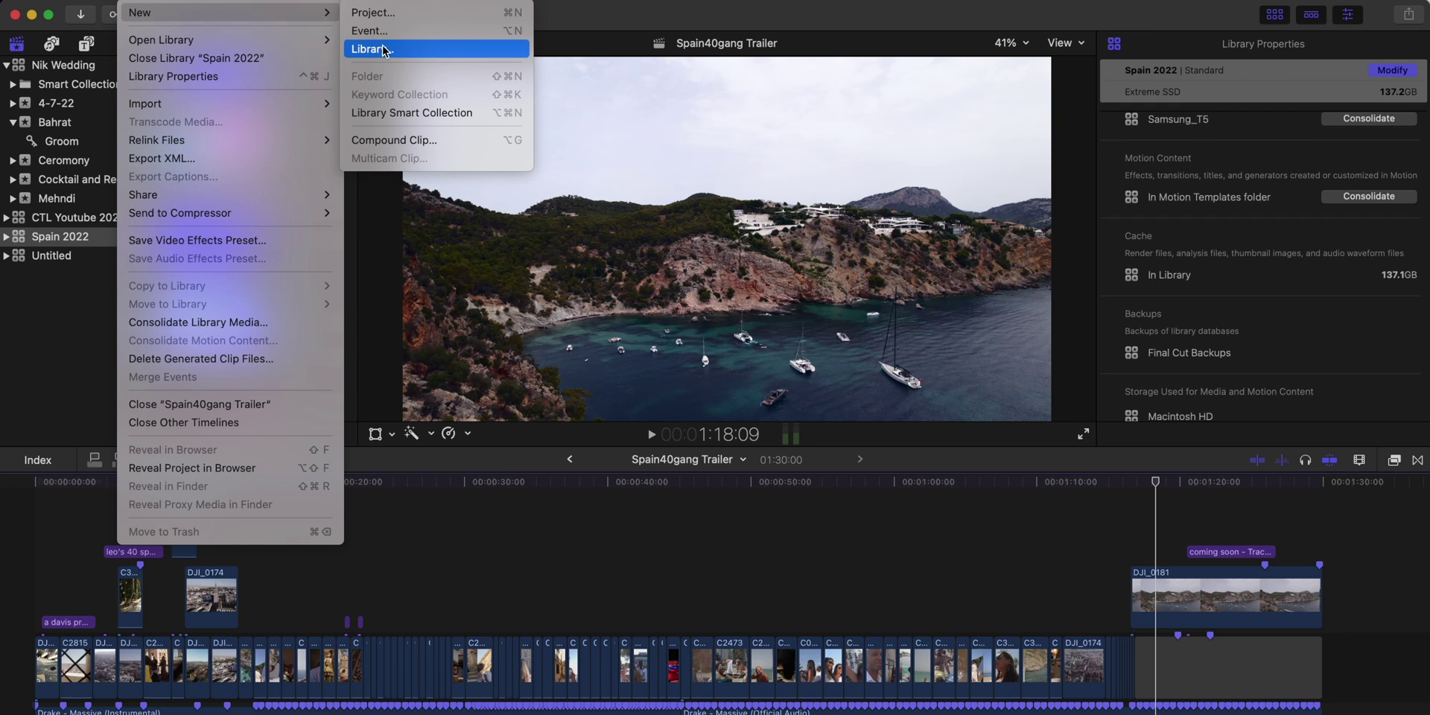
Save a new library as 'Final Cut Pro Organization'
left_click(382, 50)
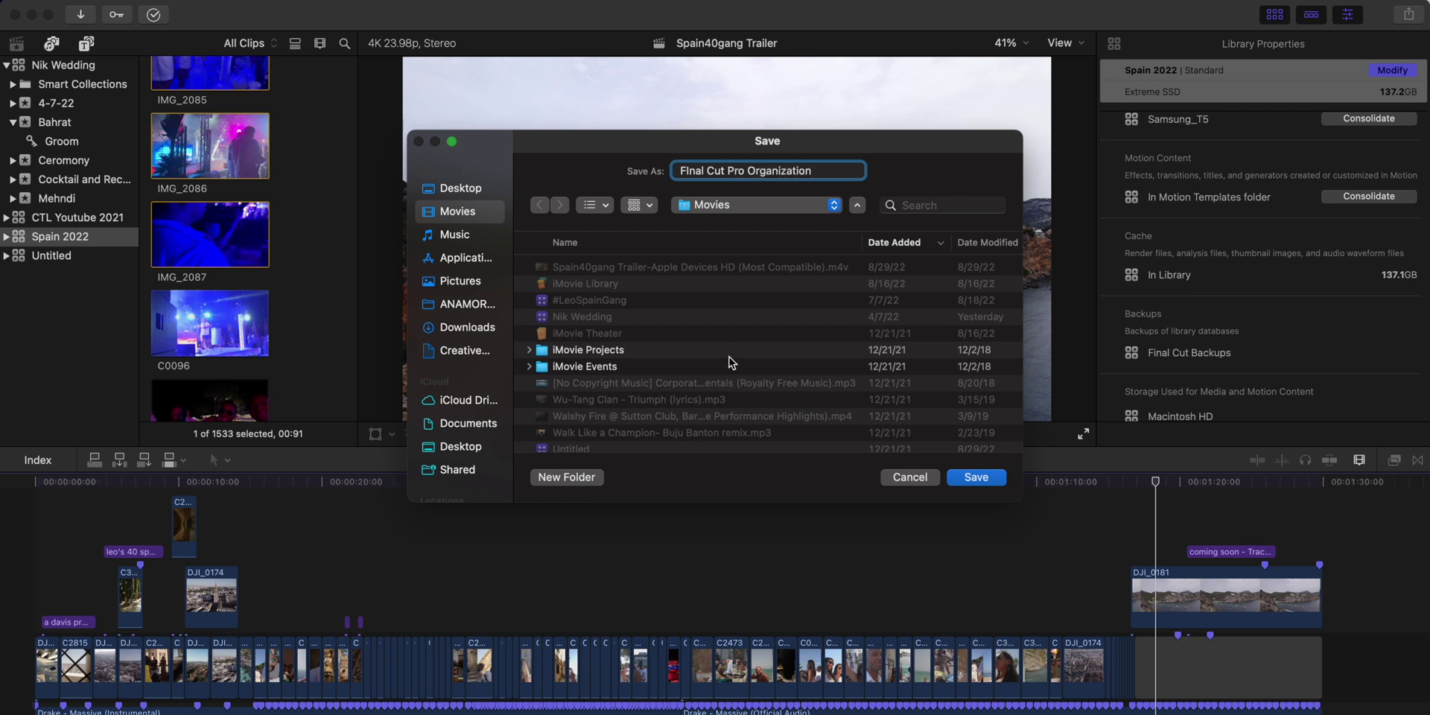
left_click(989, 480)
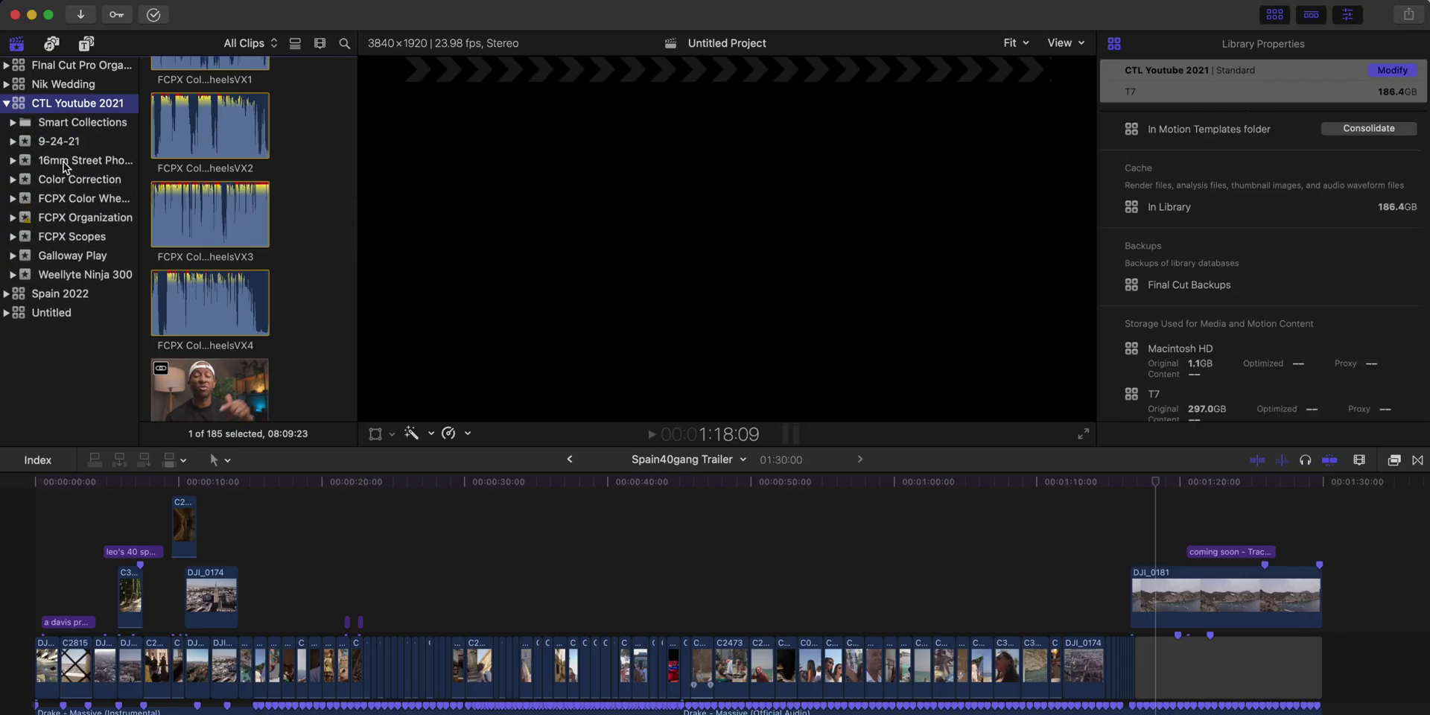
Show the clips of the 16mm street, Color Wheels and FCPX Scopes events
left_click(66, 162)
left_click(65, 199)
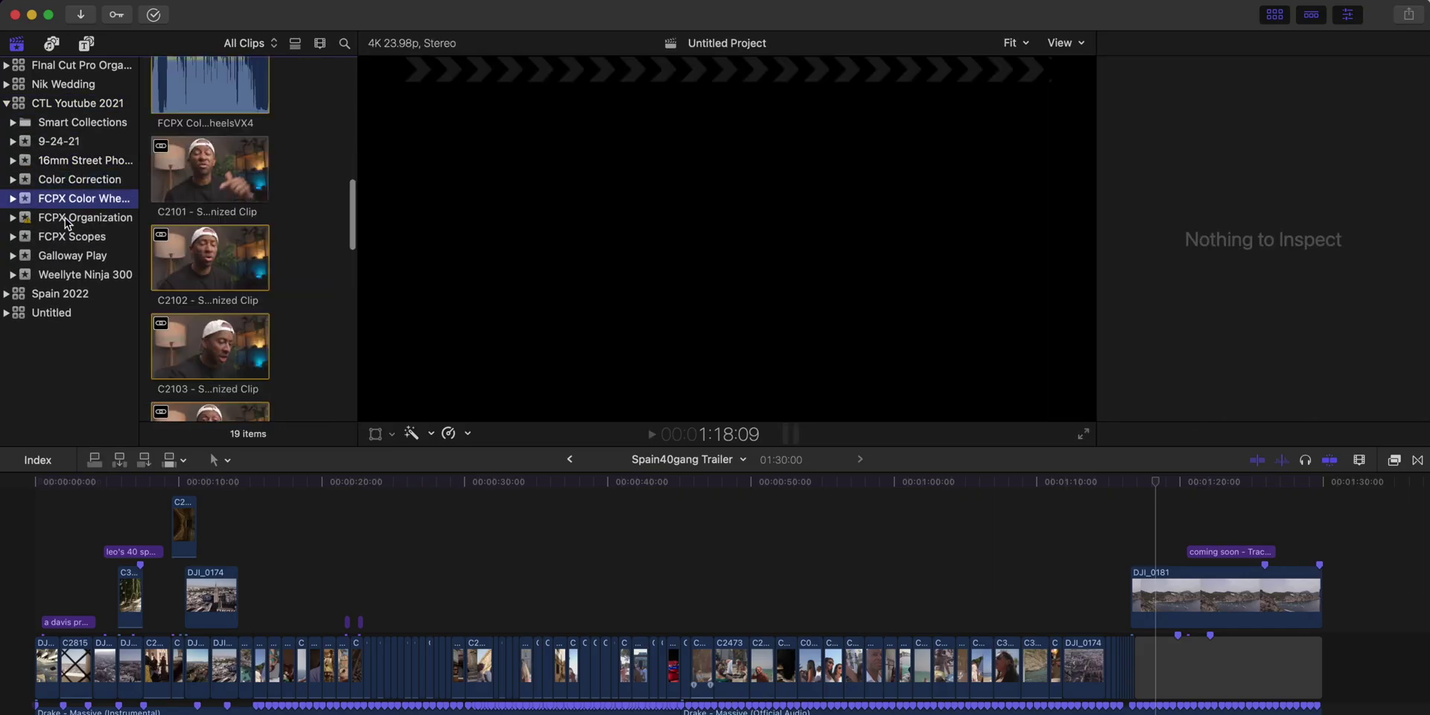
left_click(66, 239)
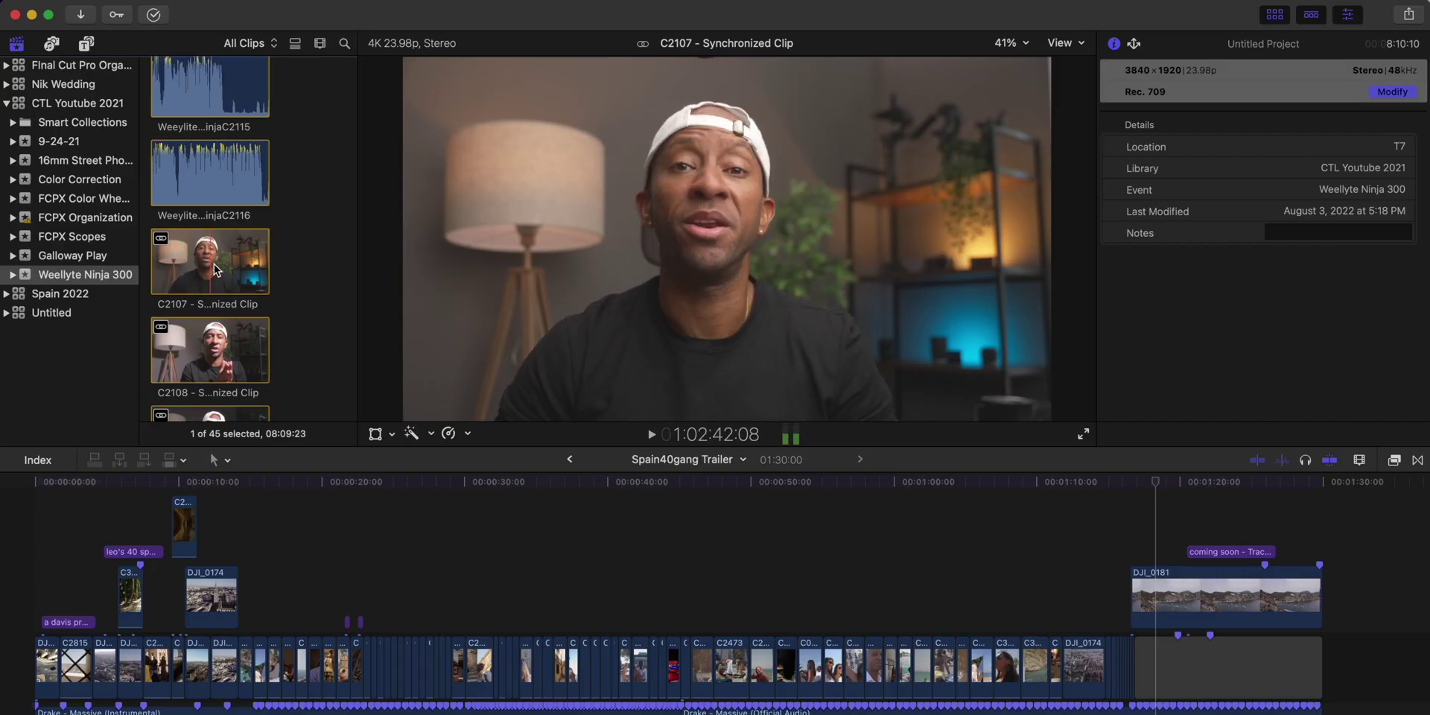
scroll(216, 264, "up", 2)
scroll(216, 265, "up", 5)
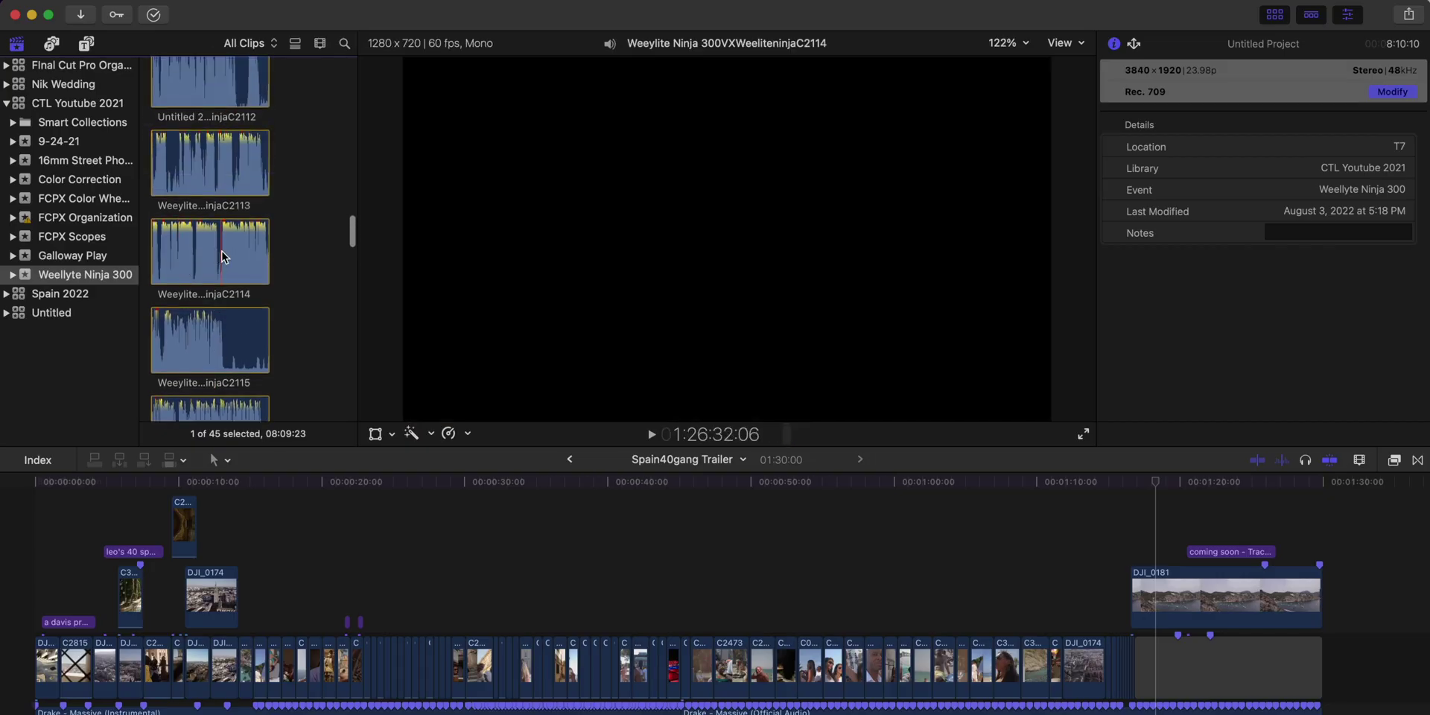
scroll(223, 264, "up", 10)
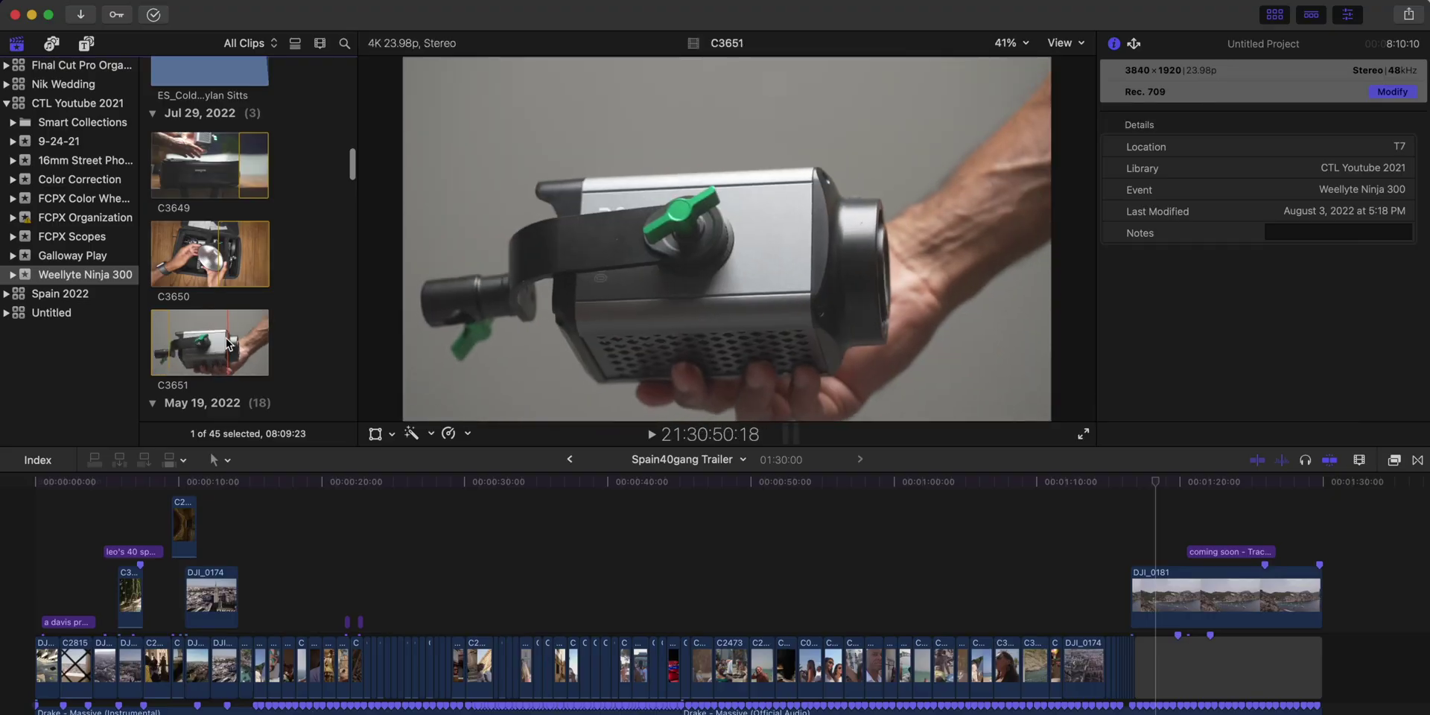
scroll(199, 261, "up", 5)
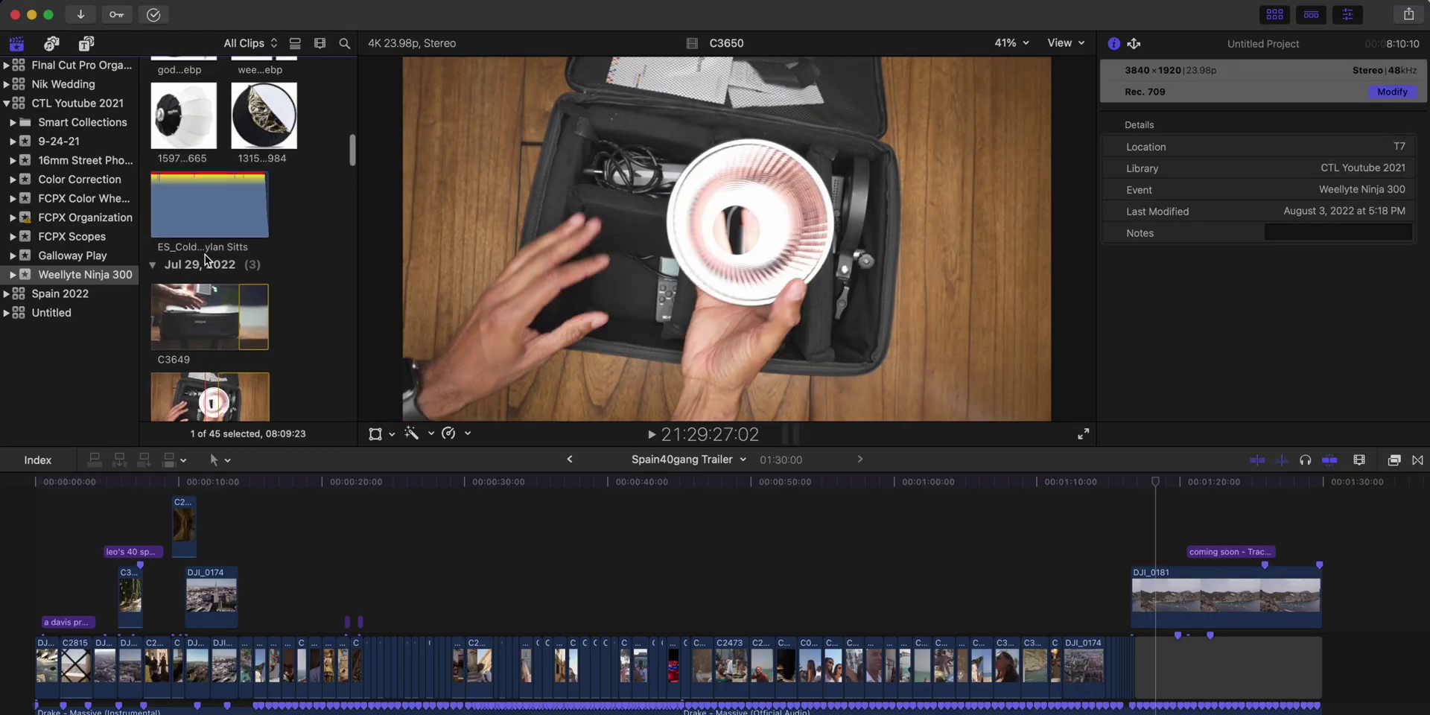
scroll(201, 260, "up", 8)
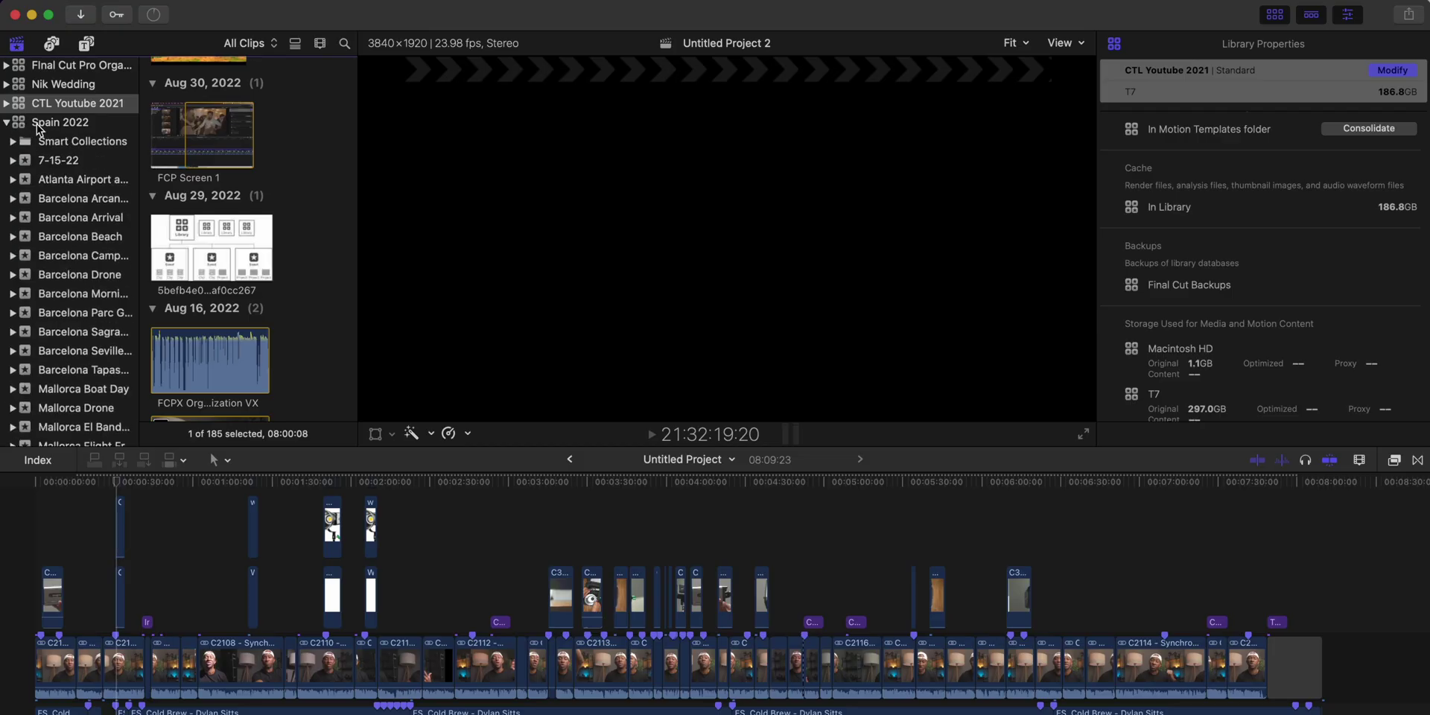
Step through Spain 2022's events from Atlanta Airport down to Seville Metropol
left_click(38, 128)
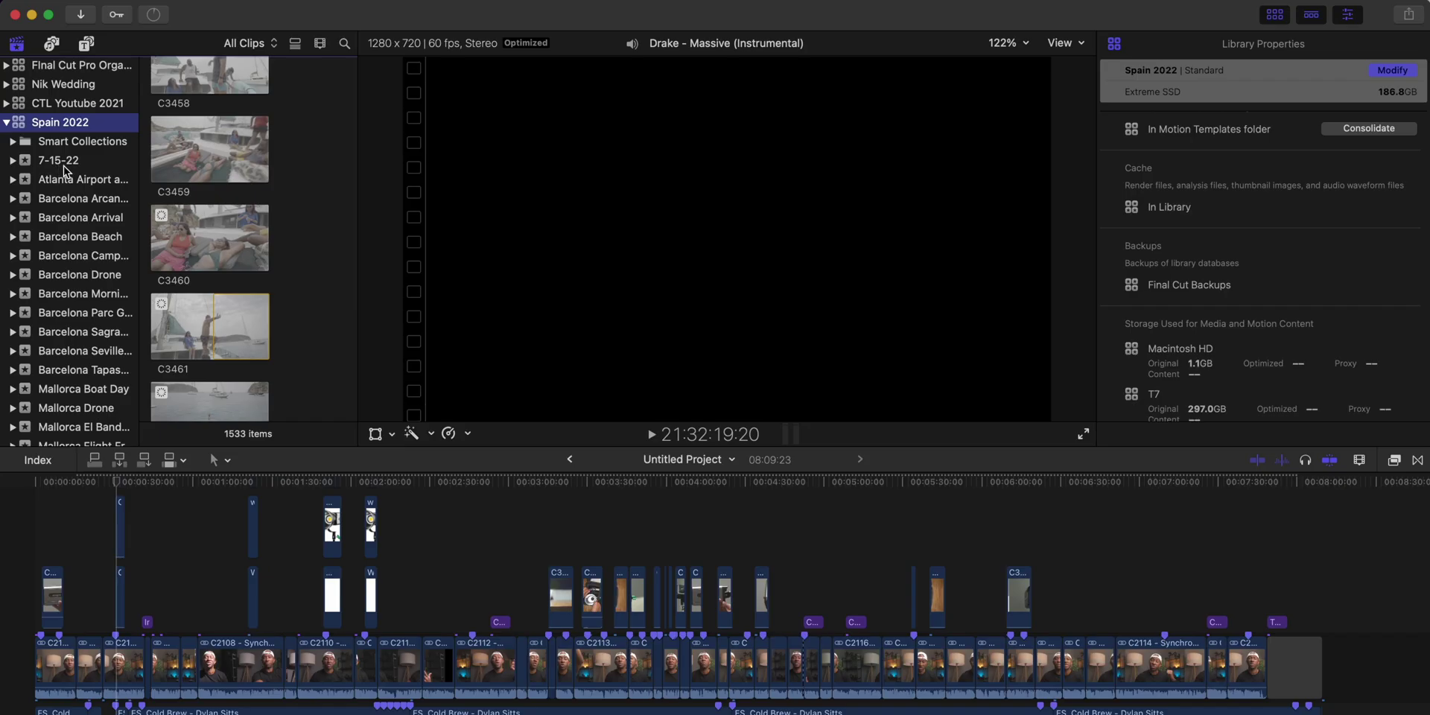
left_click(78, 182)
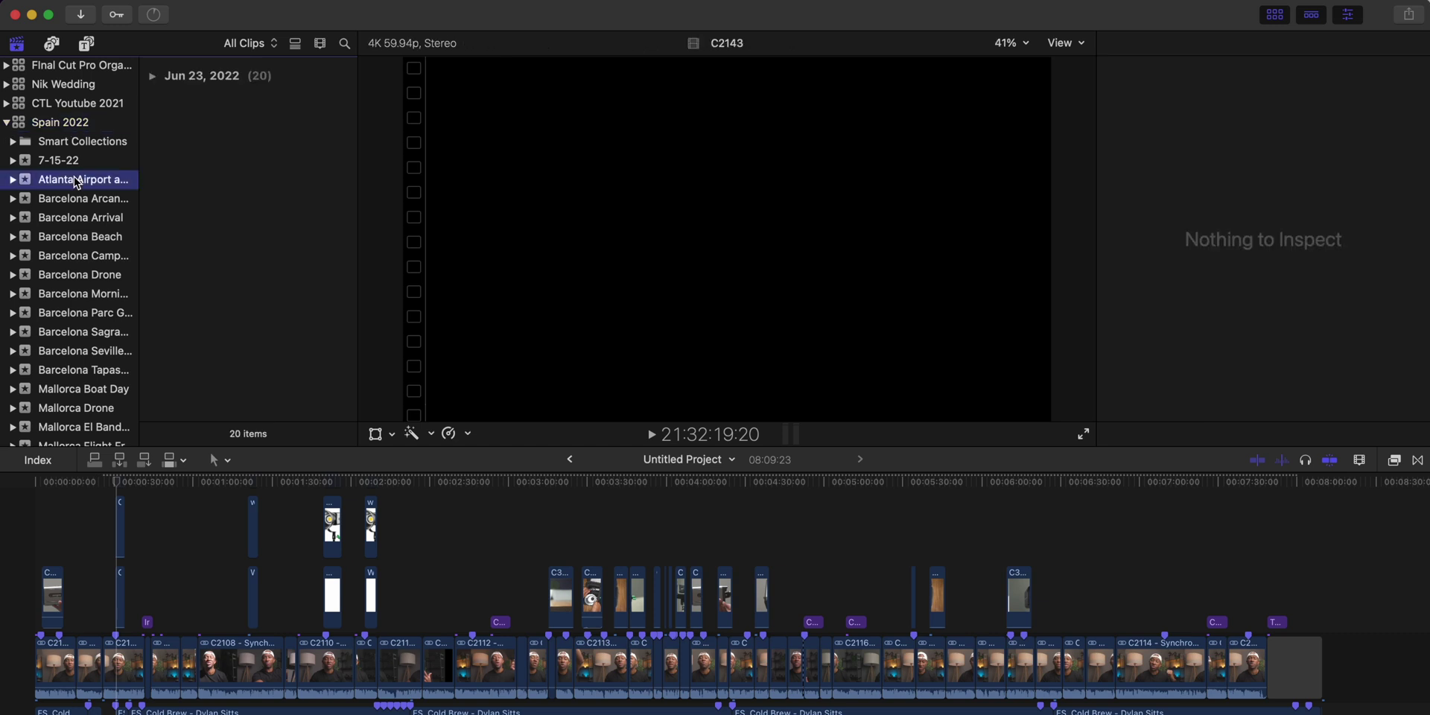
key("Down")
key("Down")
key("Down")
key("Down")
key("Down")
key("Down")
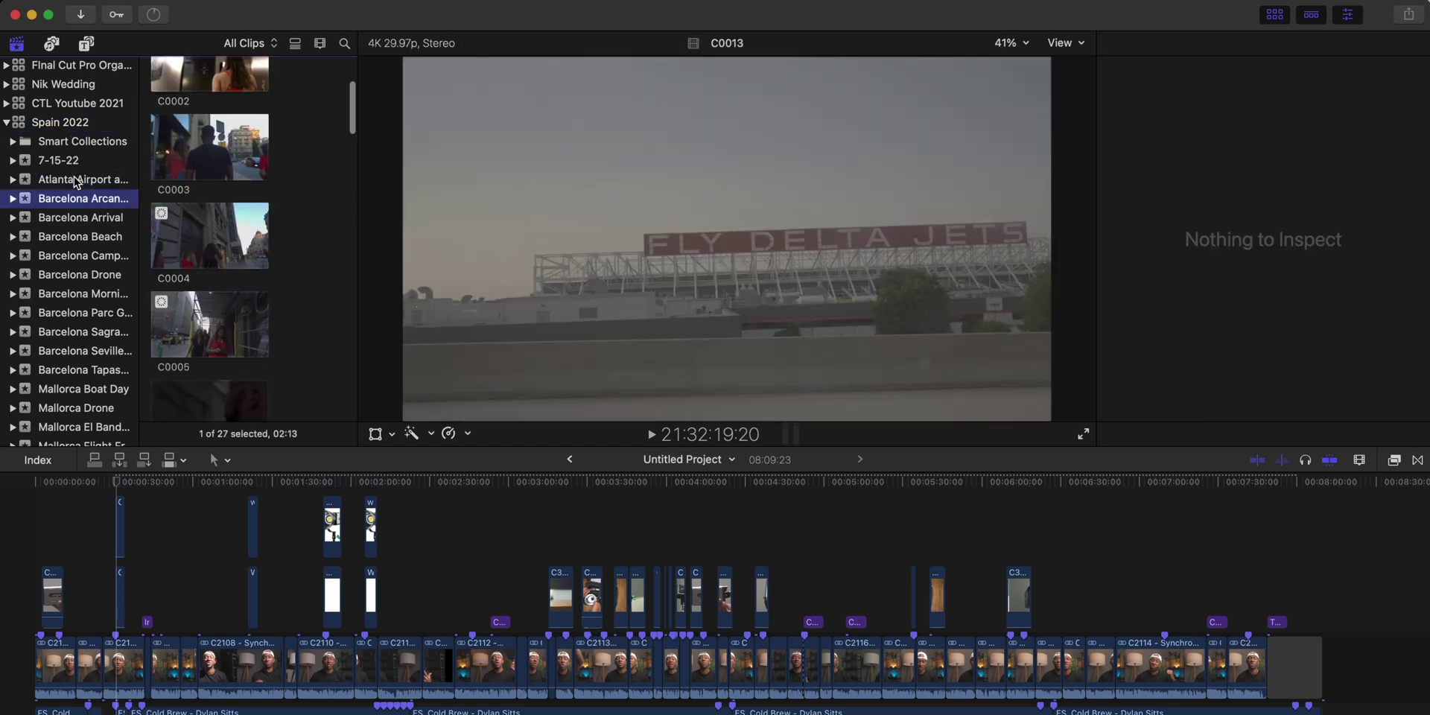
key("Down")
key("Down")
key("Down")
key("Down")
key("Down")
key("Down")
key("Down")
key("Down")
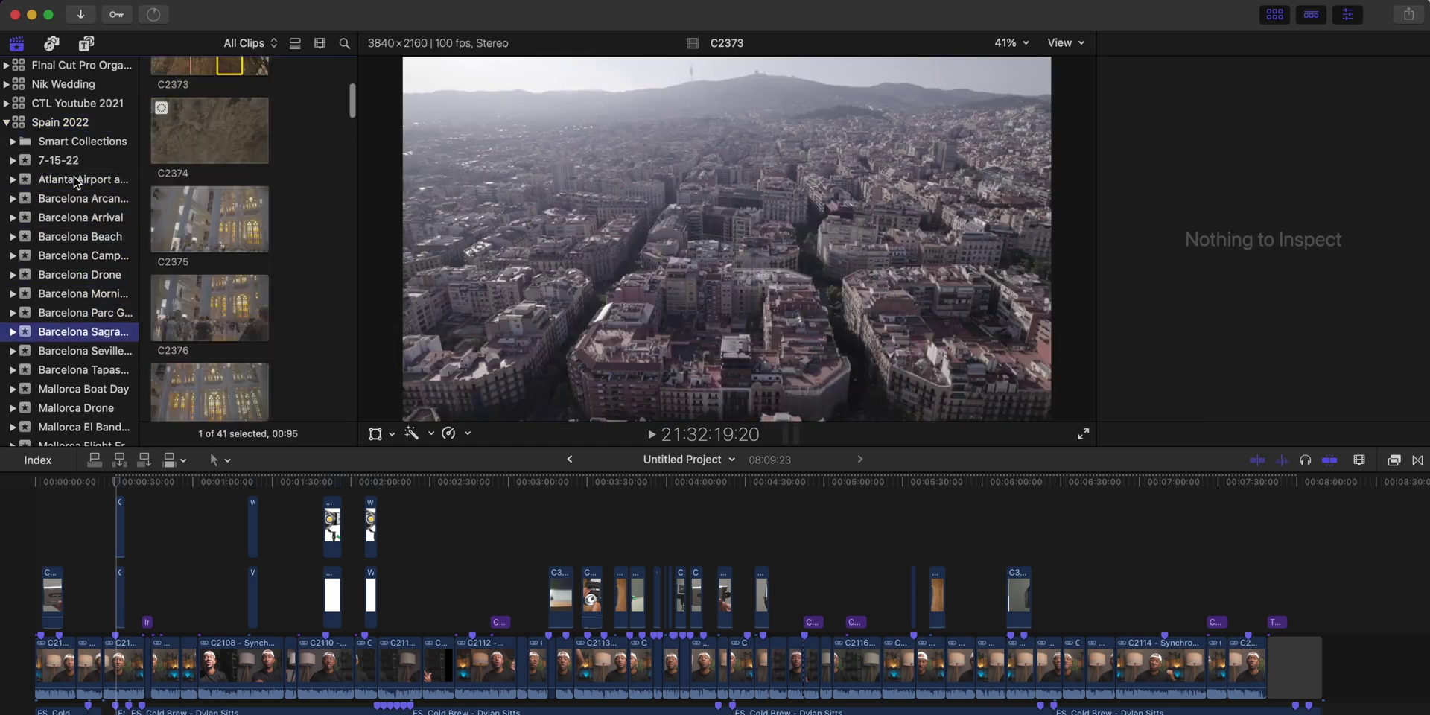
key("Down")
key("Down")
key("Down")
key("Down")
key("Down")
key("Down")
key("Down")
key("Down")
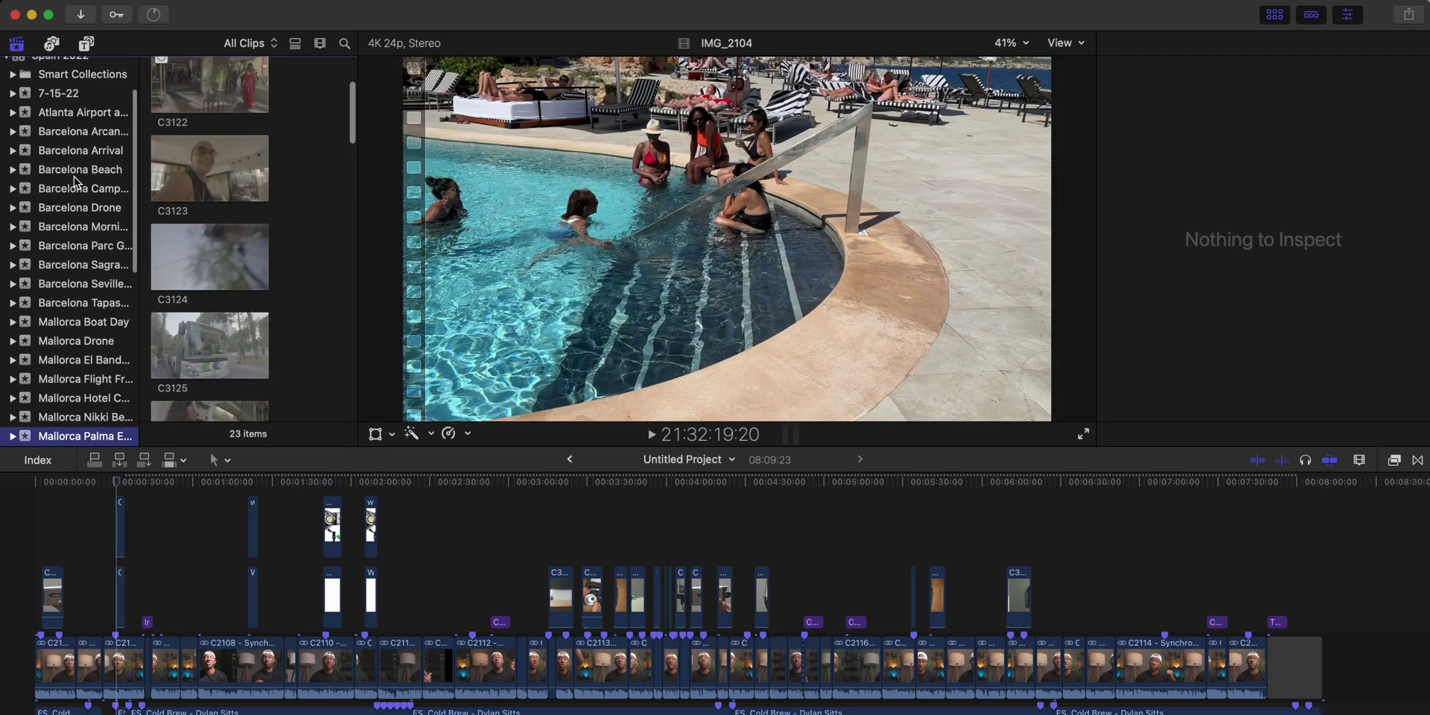
key("Down")
key("Down")
key("Down")
key("Down")
key("Down")
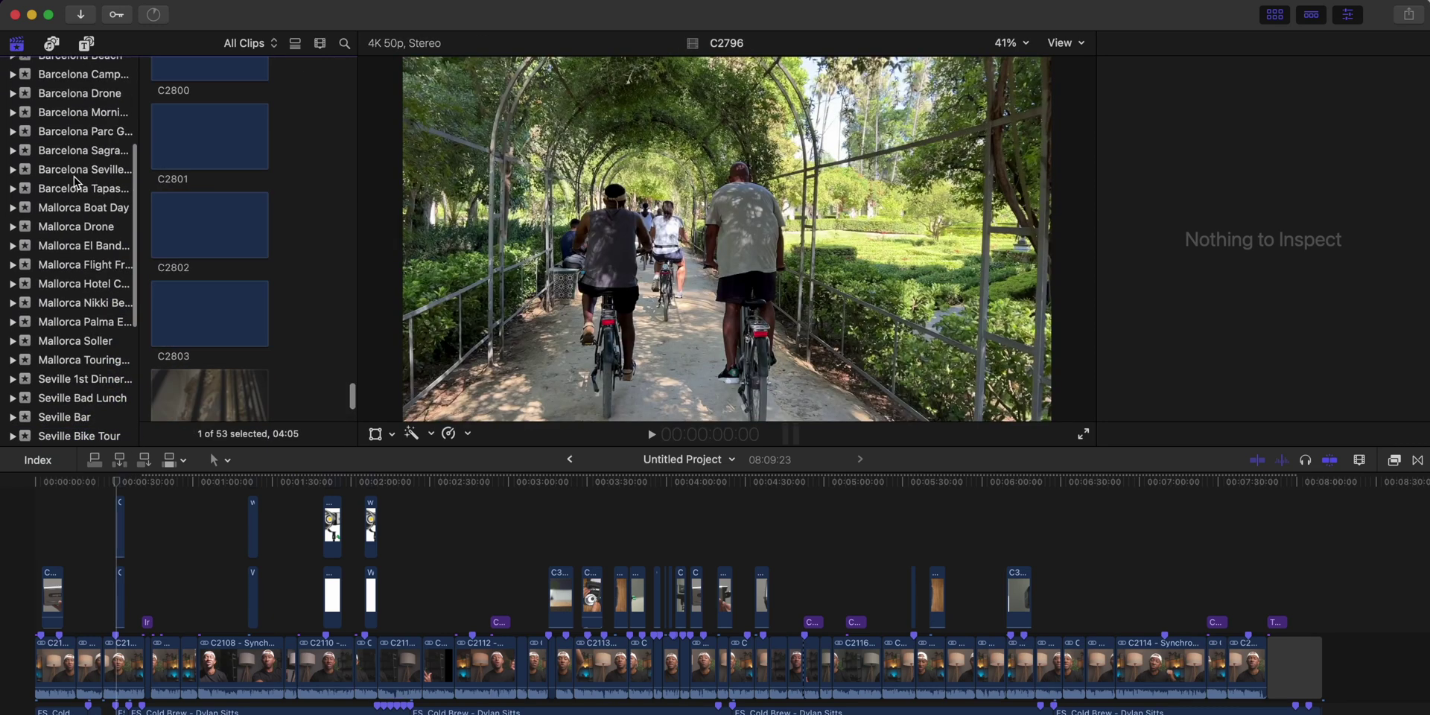
key("Down")
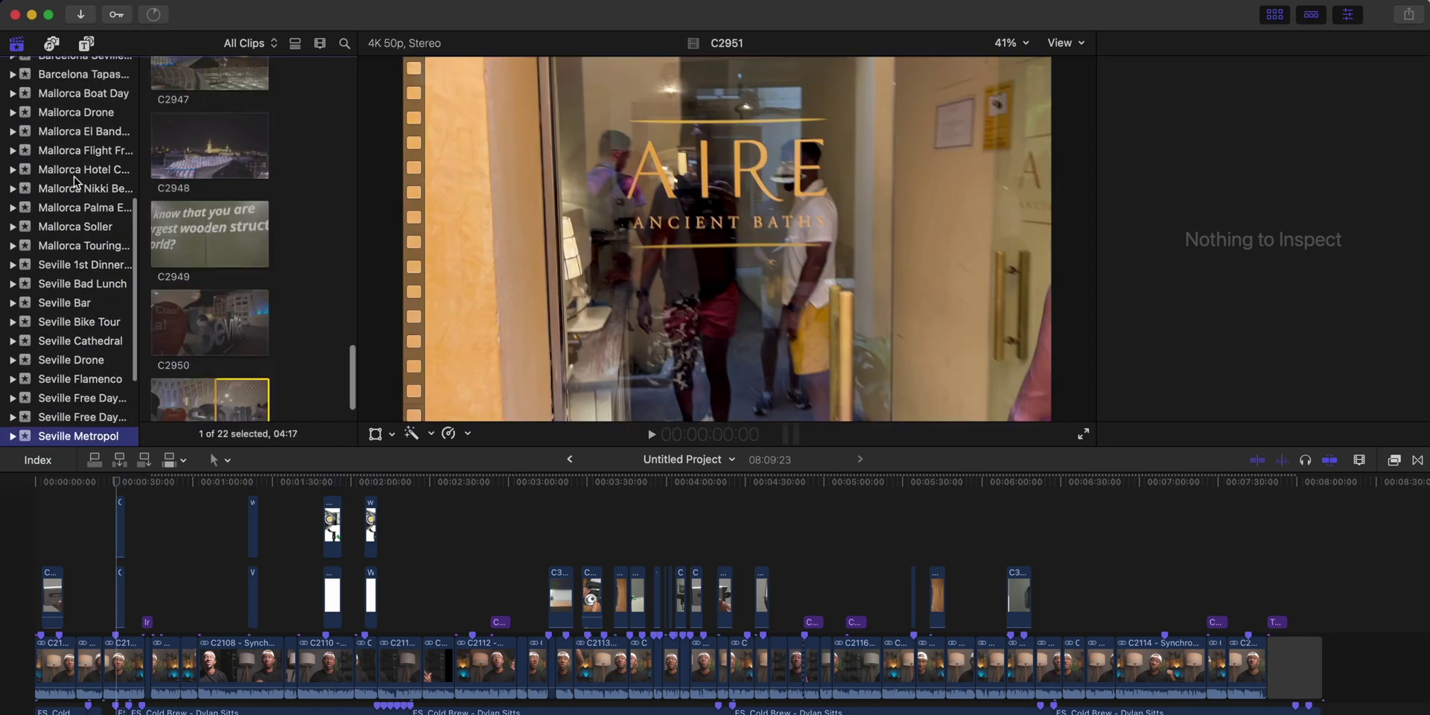